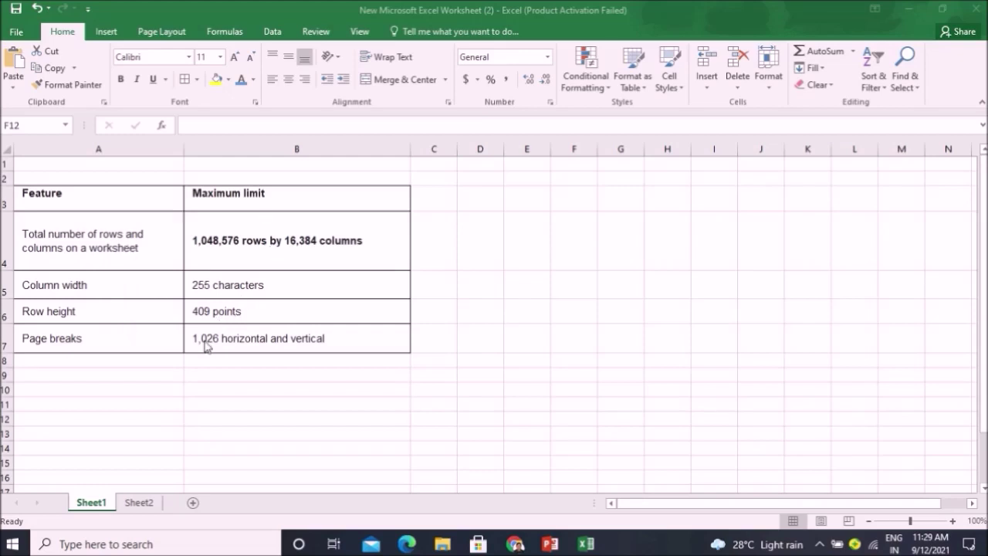
- Switch to Sheet2 and look over the student names under the STUDENTS heading
click(151, 504)
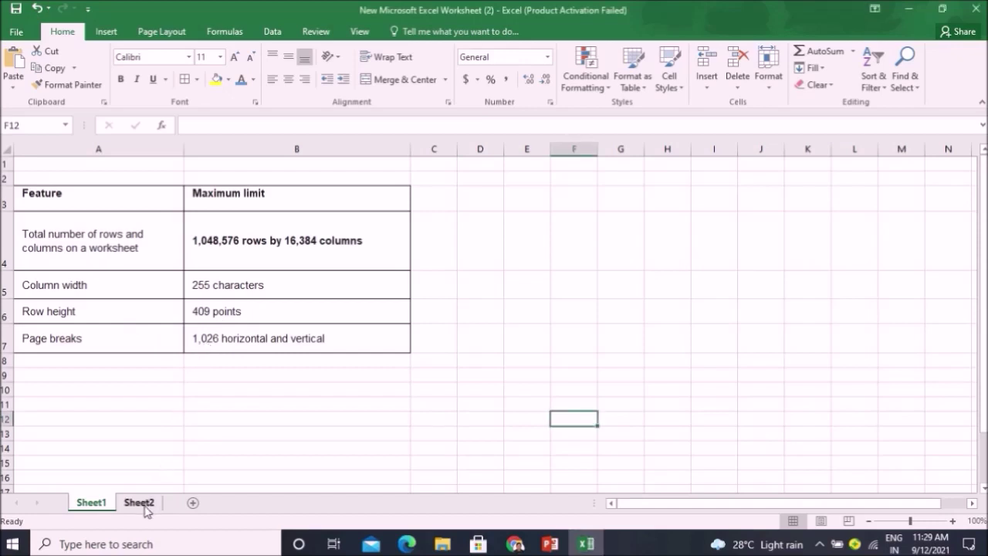
click(140, 502)
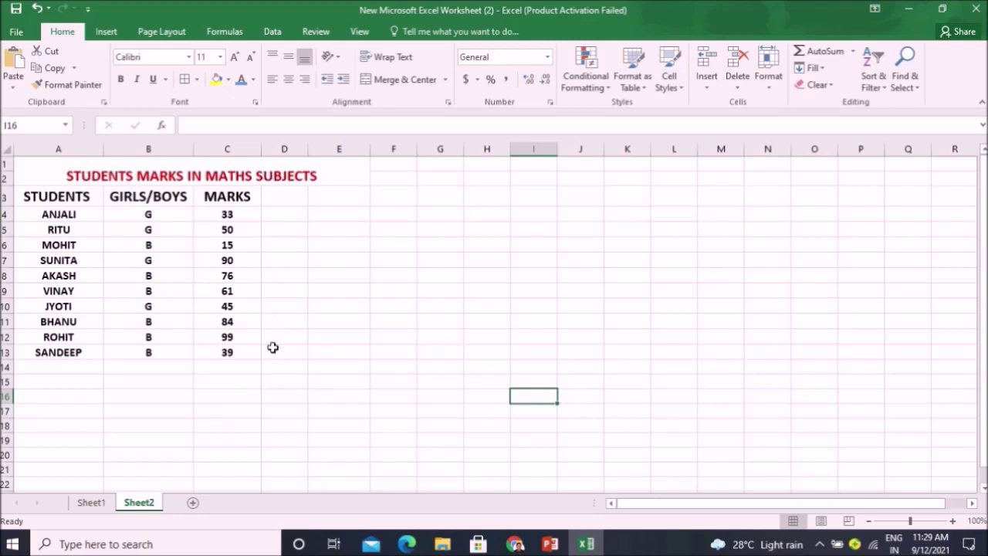
click(70, 197)
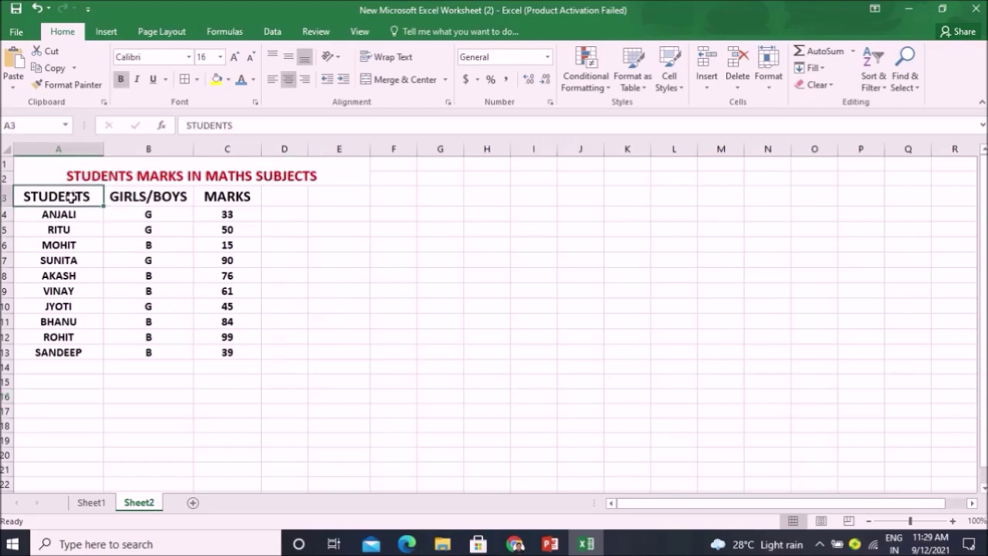
click(73, 353)
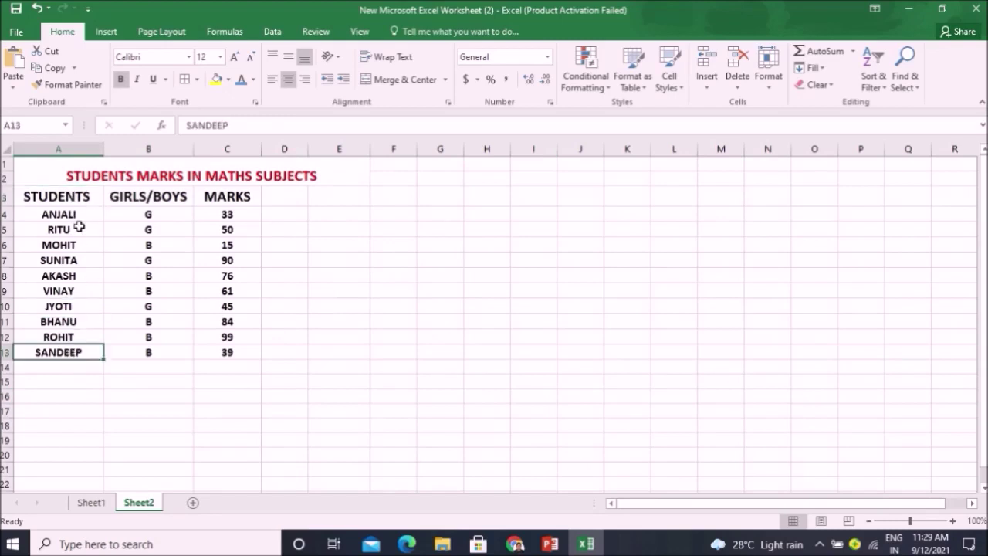
click(77, 257)
click(79, 241)
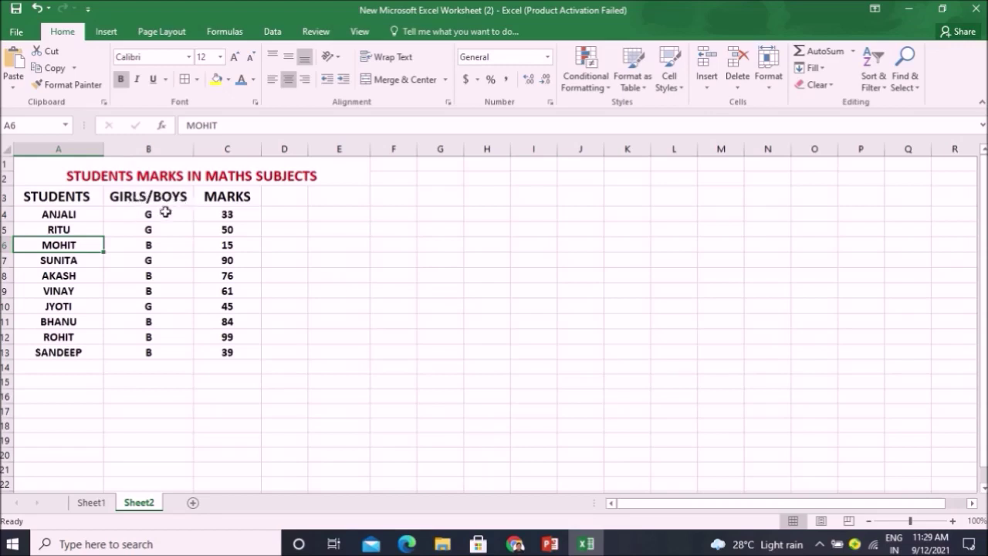
- Check the G/B entries for ANJALI, RITU and MOHIT in the GIRLS/BOYS column
click(88, 217)
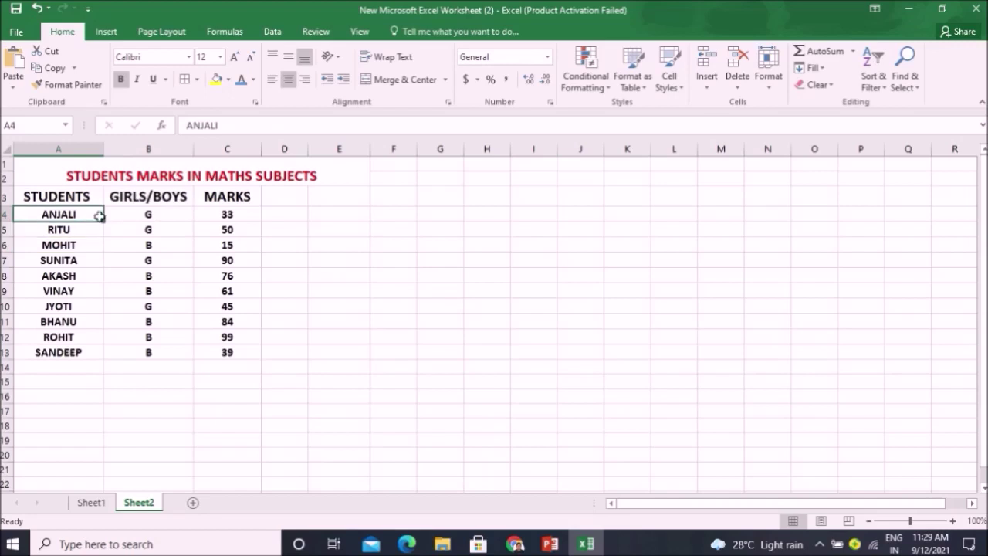
click(129, 216)
click(88, 235)
click(123, 234)
click(97, 245)
click(135, 245)
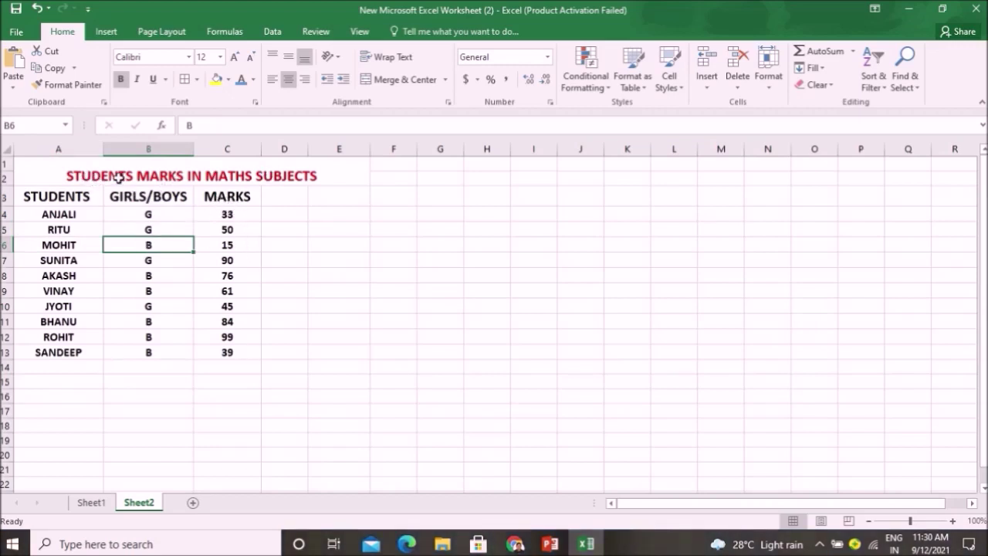
click(249, 378)
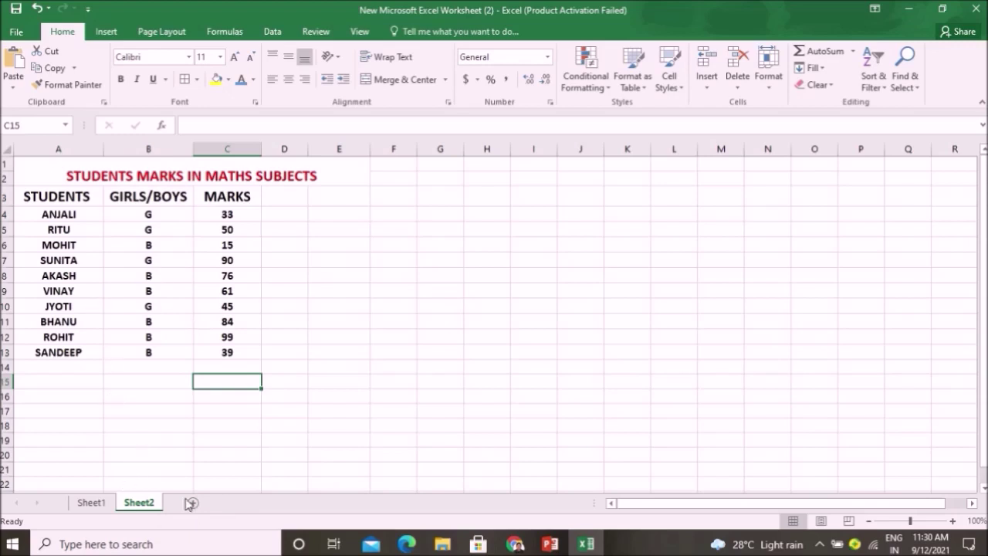
right_click(136, 508)
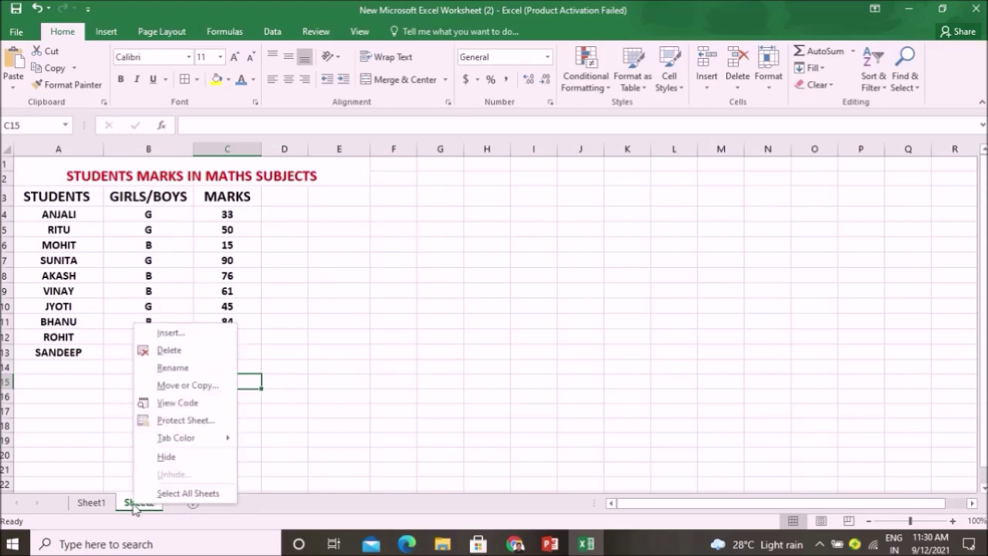
- Make a copy of Sheet2, named Sheet2 (2), as the first sheet in the workbook
click(193, 387)
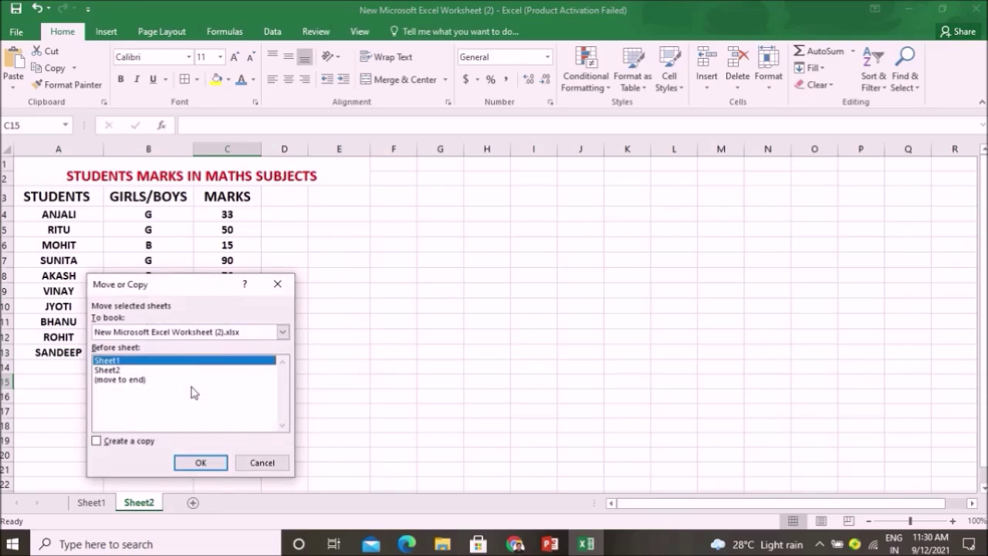
click(96, 443)
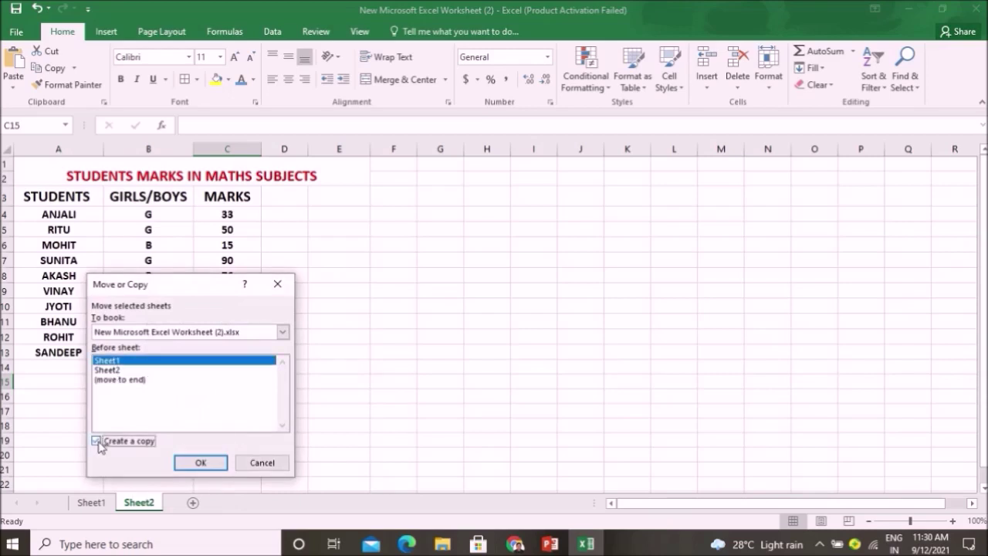
click(222, 464)
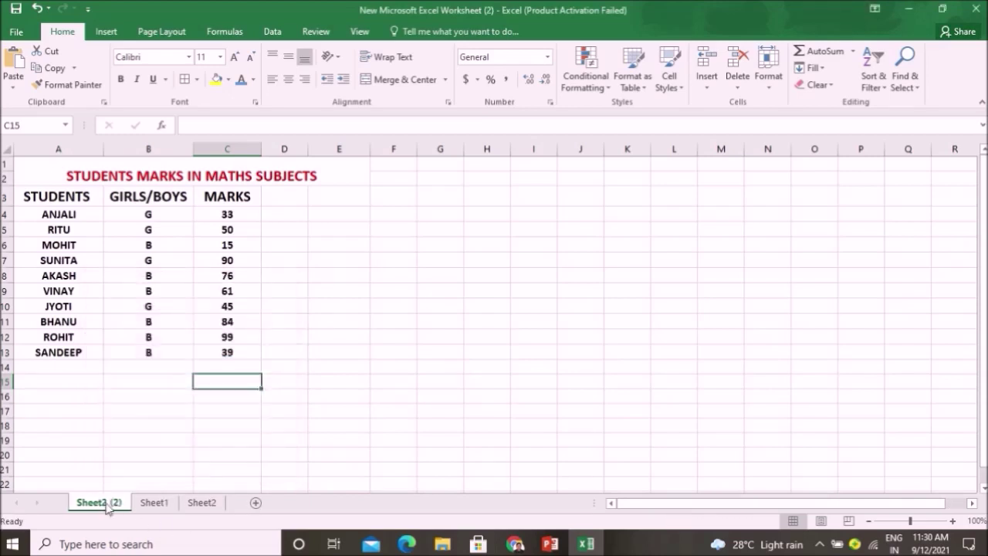
click(210, 502)
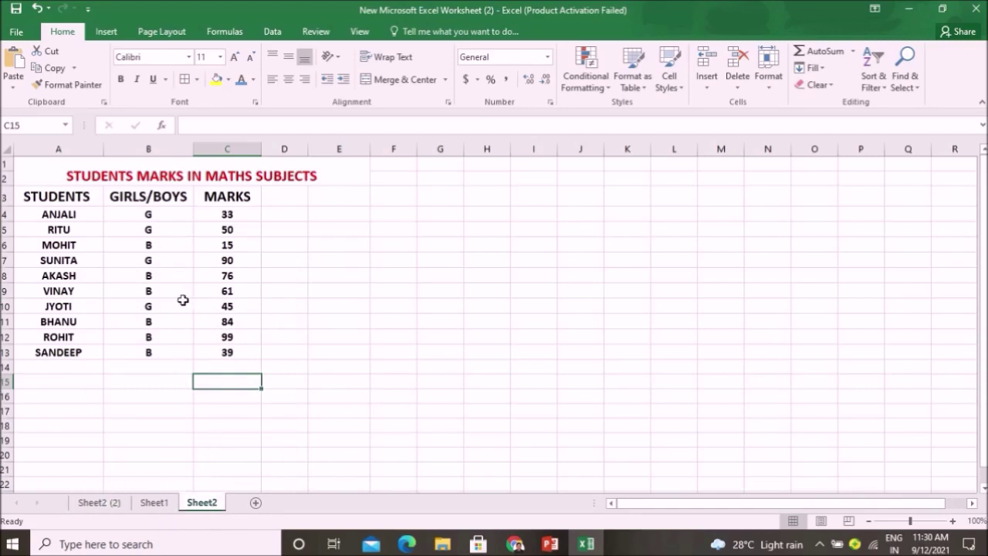
click(117, 504)
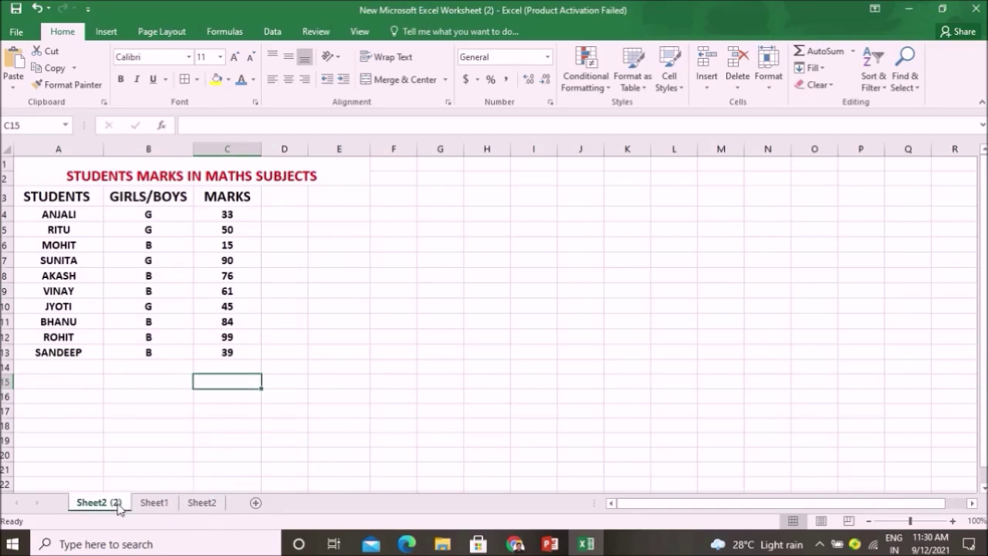
right_click(118, 507)
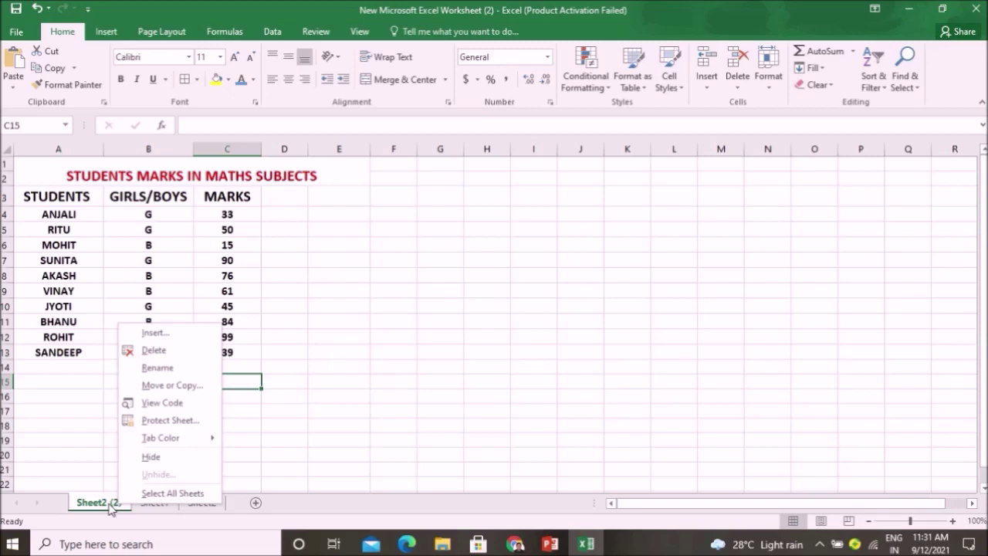
- Rename the Sheet2 (2) sheet to 'NEW COPY DATA'
click(153, 370)
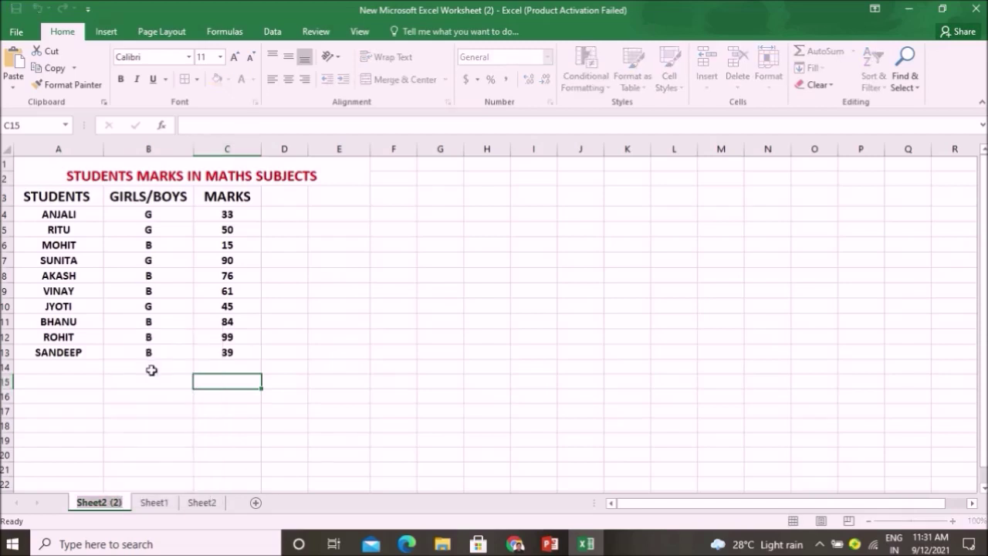
text(NEW)
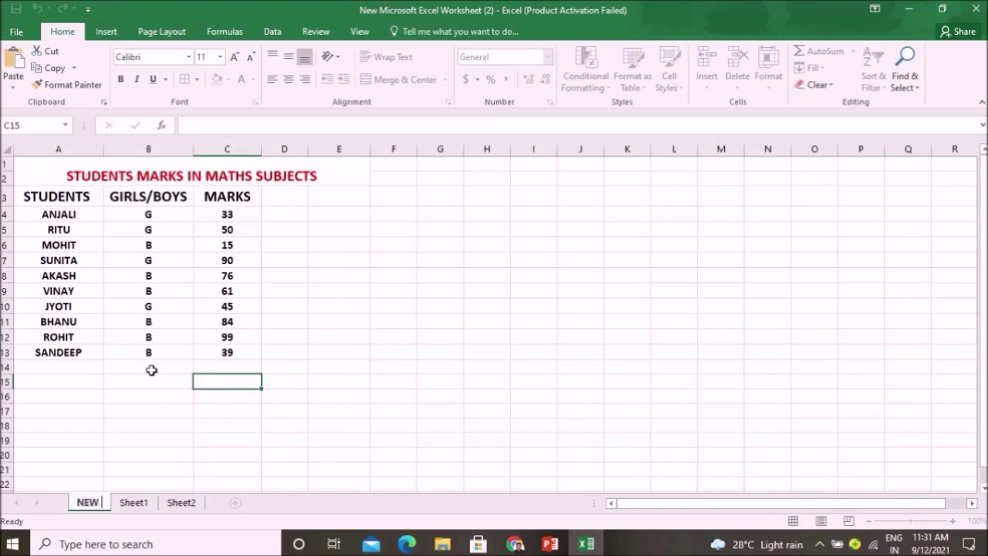
text( COPY)
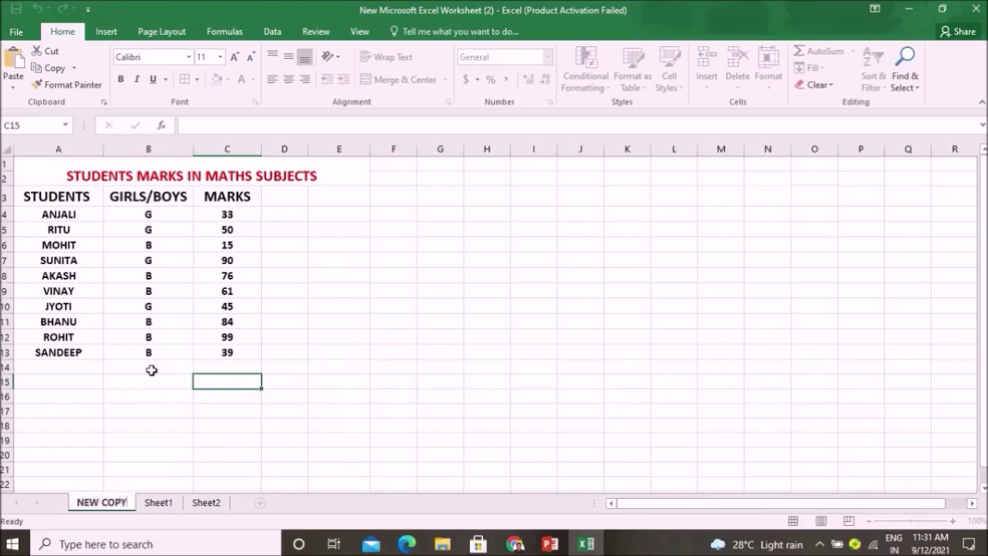
text( DATA)
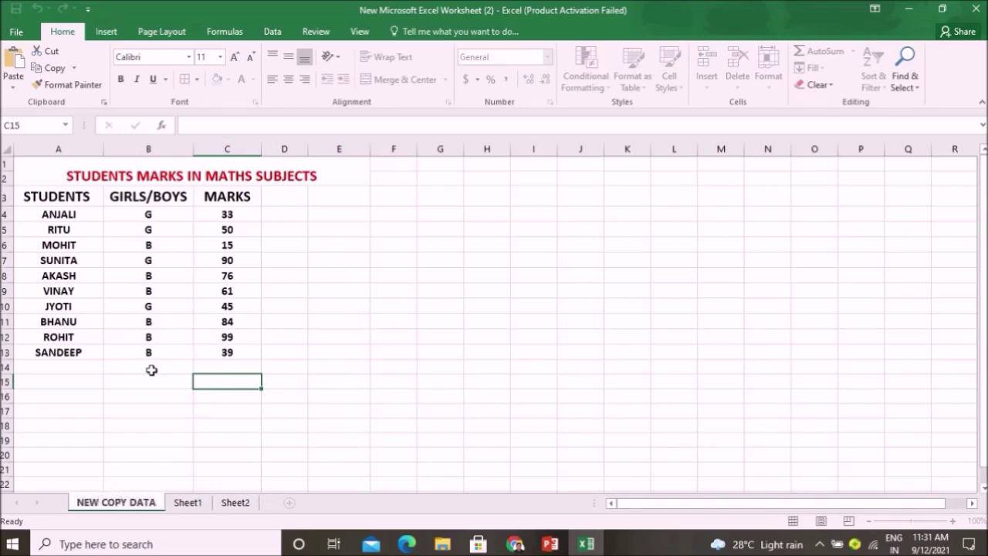
click(339, 425)
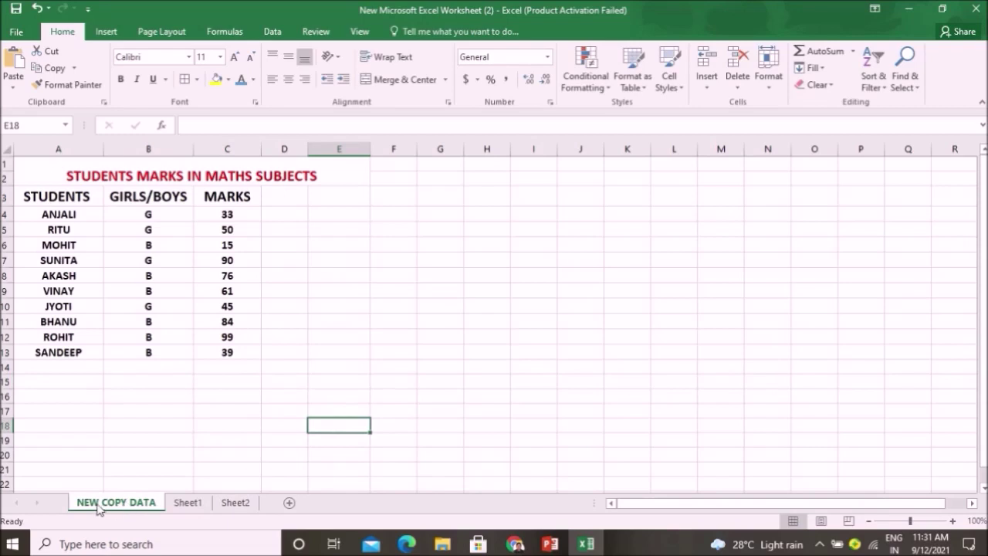
- Give the NEW COPY DATA tab a red colour and return to that sheet
right_click(121, 503)
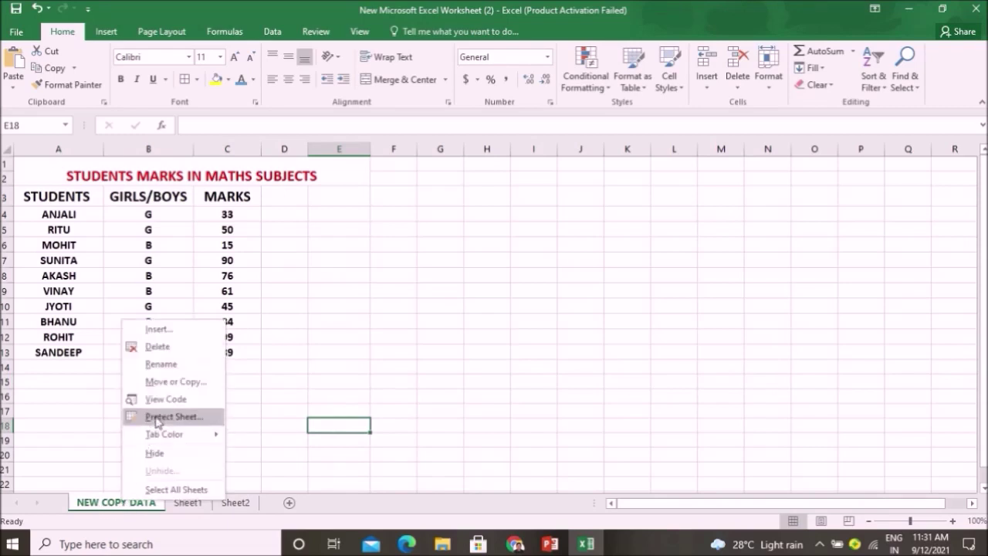
mouse_move(186, 444)
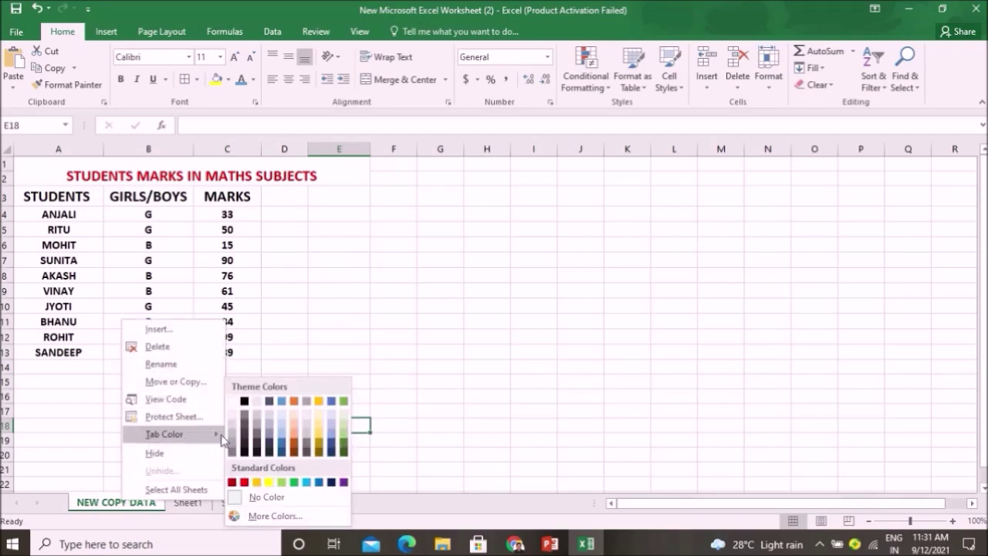
click(246, 482)
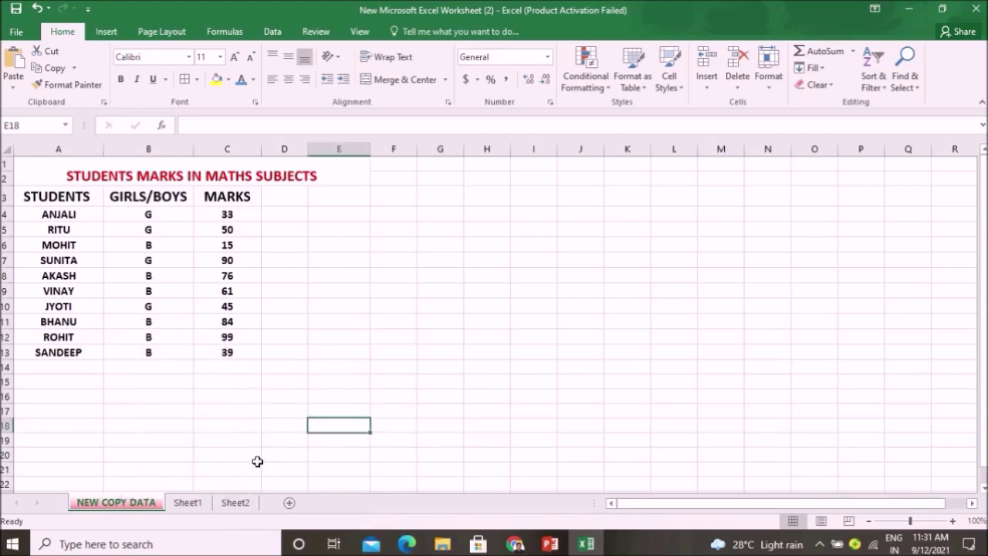
click(255, 457)
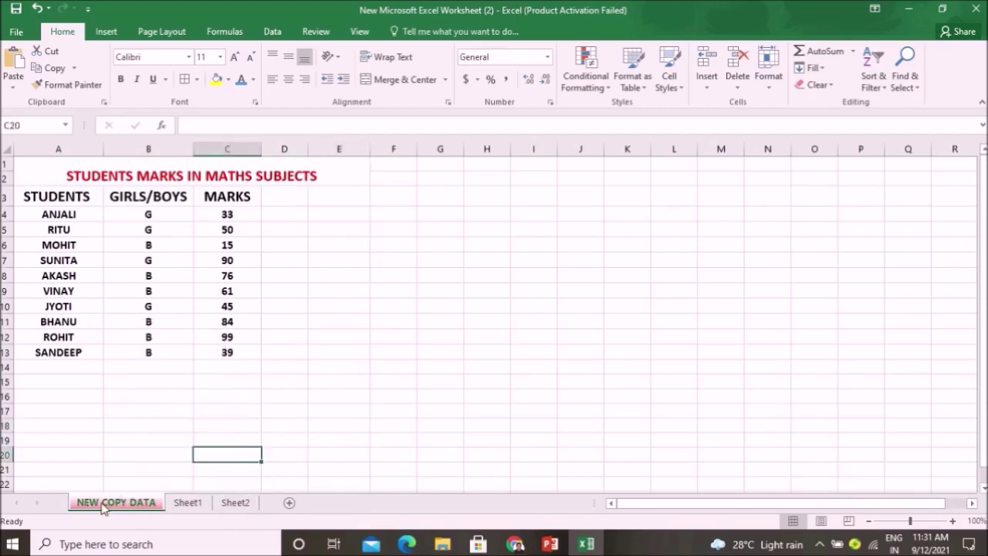
click(193, 505)
click(193, 505)
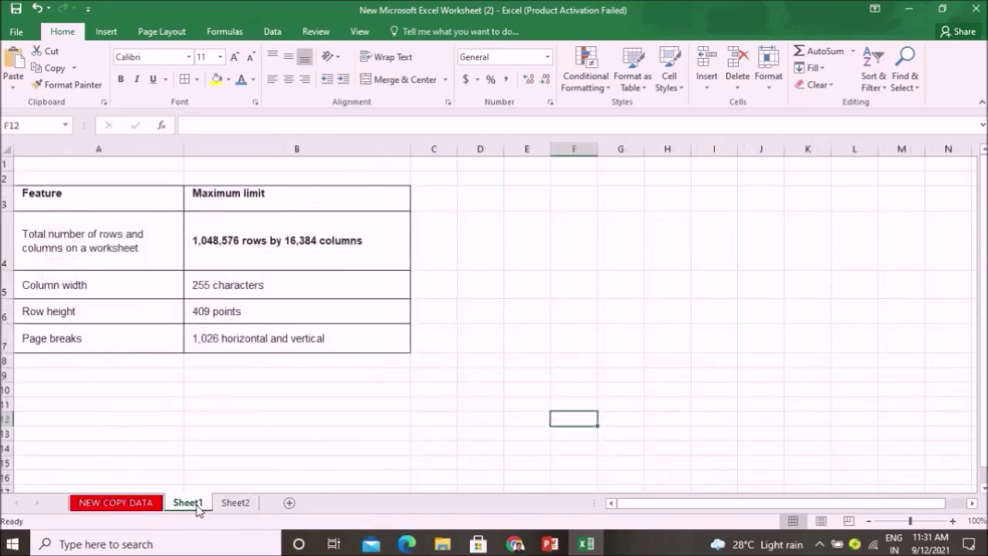
click(131, 506)
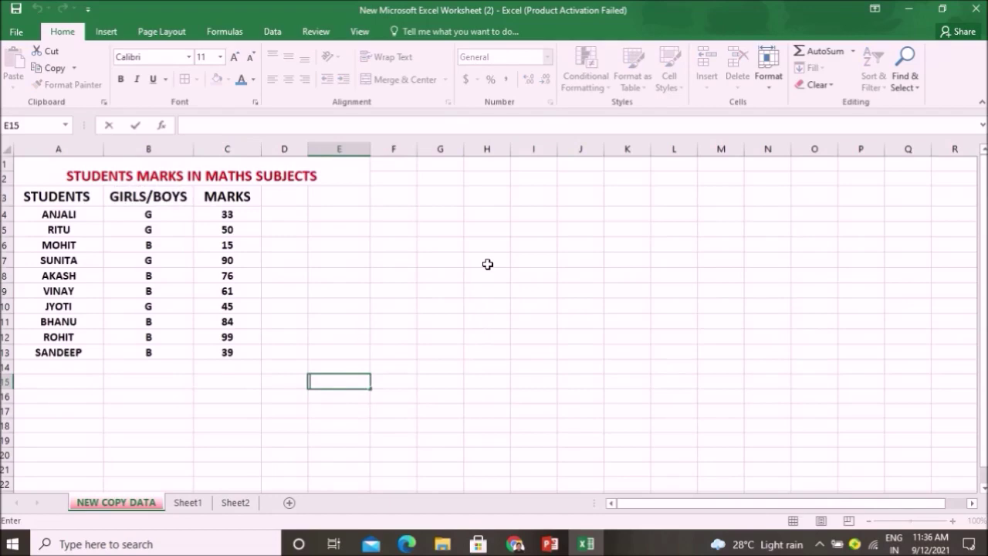
- Colour the text of rows 4, 5, 7 and 10 (ANJALI, RITU, SUNITA, JYOTI) light blue
click(4, 213)
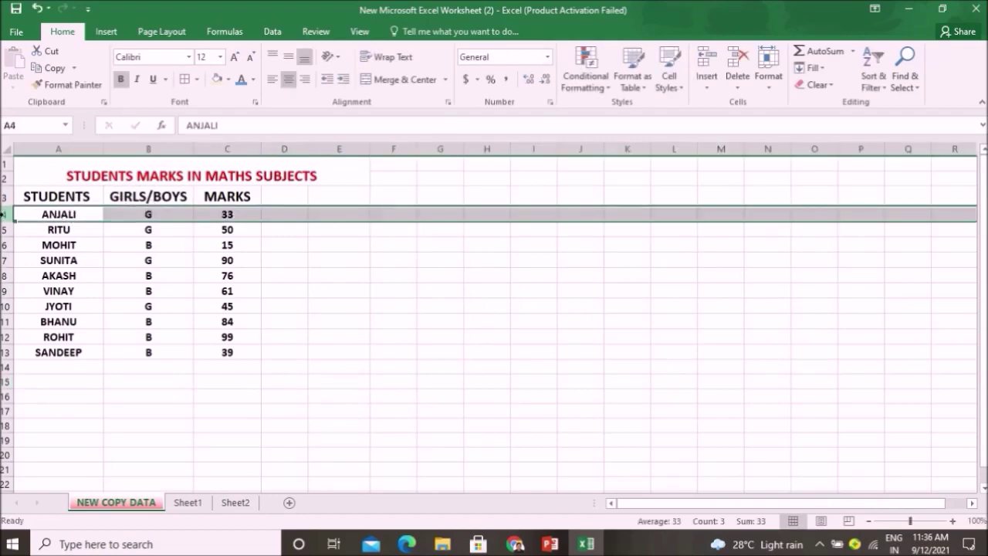
click(240, 78)
click(6, 230)
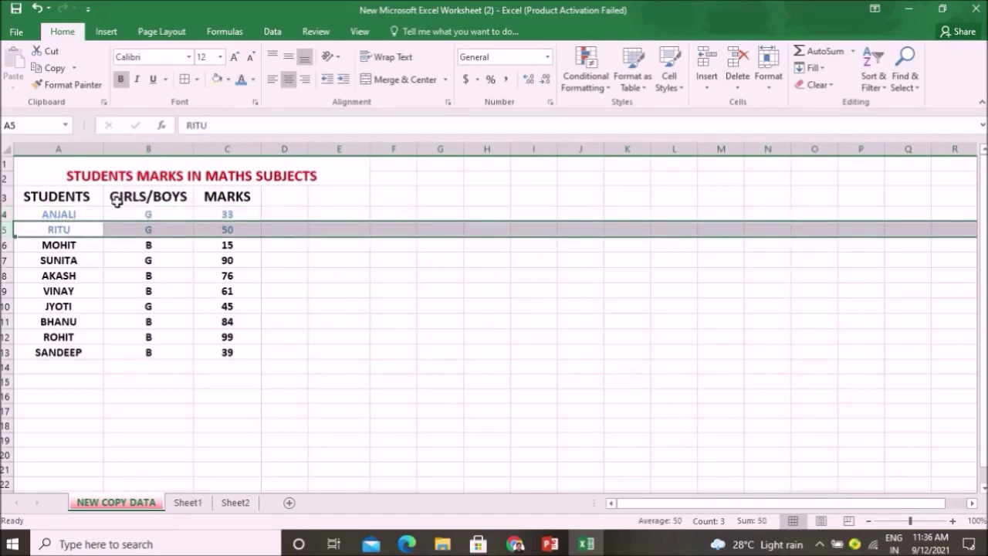
click(6, 260)
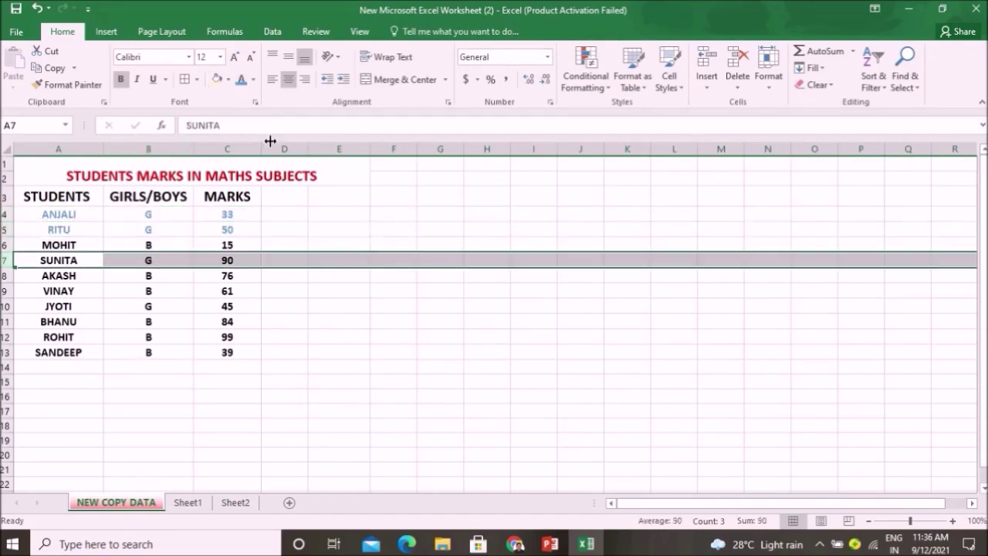
click(242, 81)
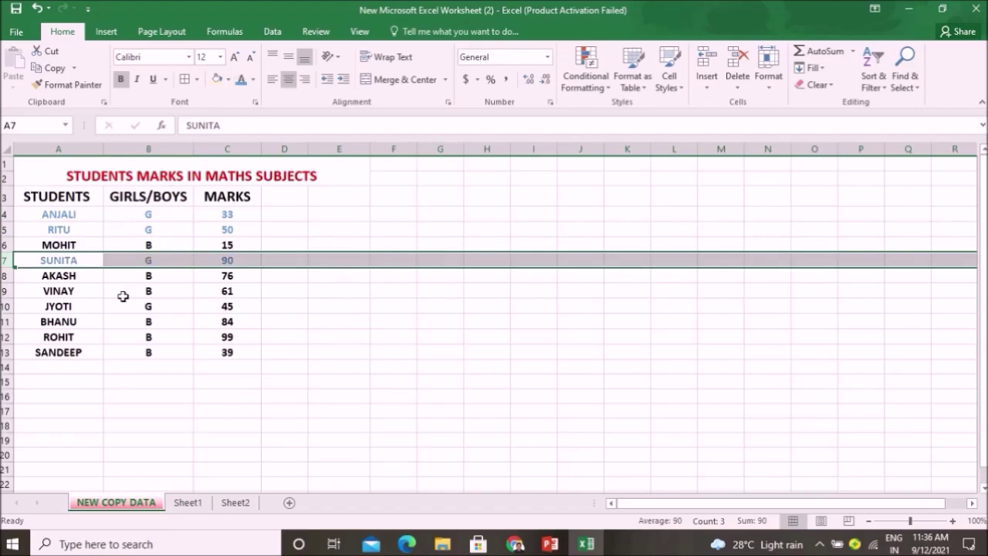
click(7, 307)
click(242, 80)
click(359, 397)
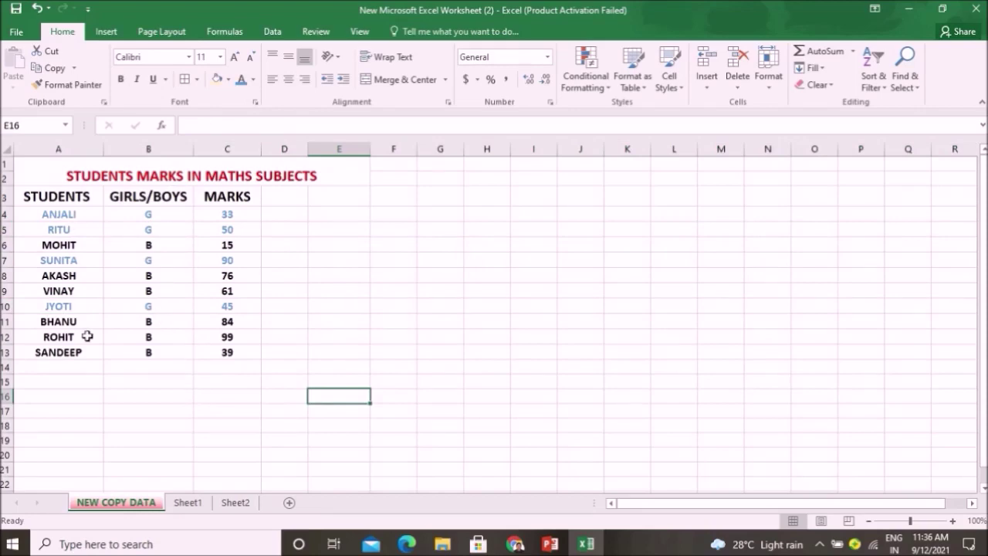
click(427, 278)
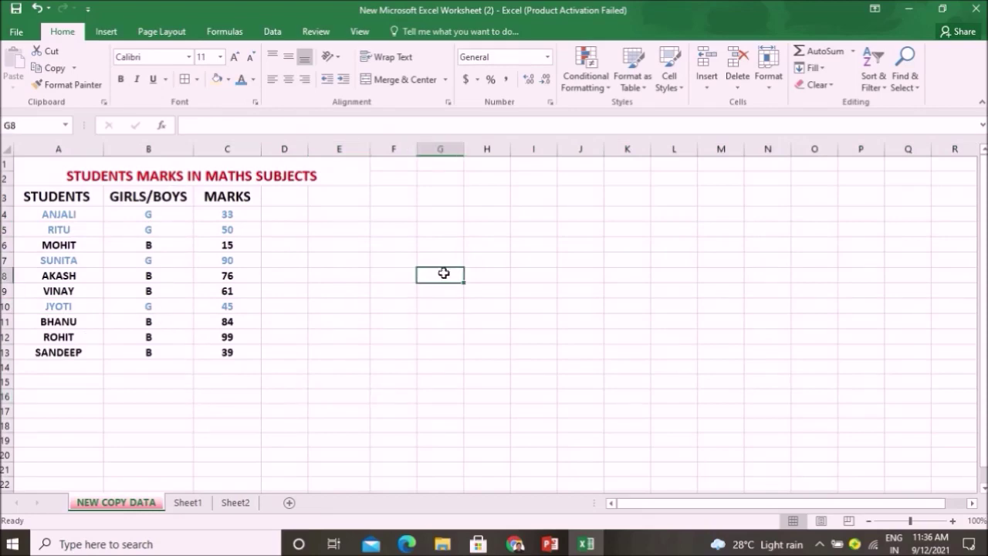
mouse_move(51, 215)
mouse_down()
mouse_move(221, 248)
mouse_move(243, 351)
mouse_up()
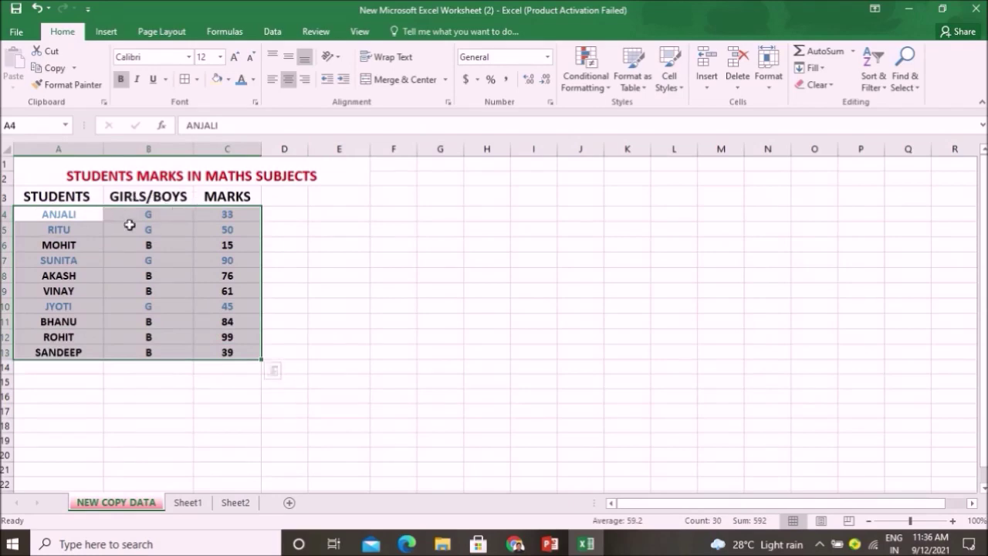
click(881, 90)
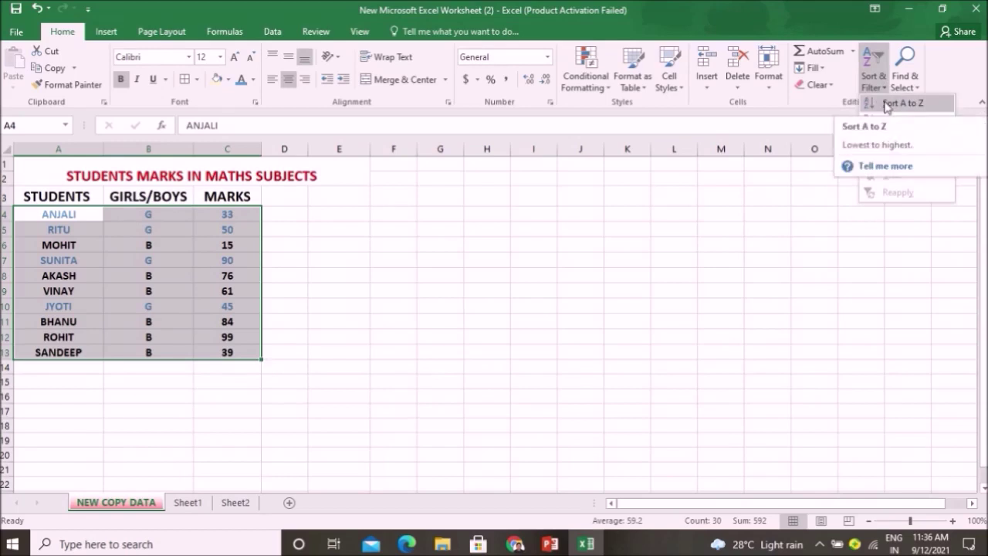
click(887, 103)
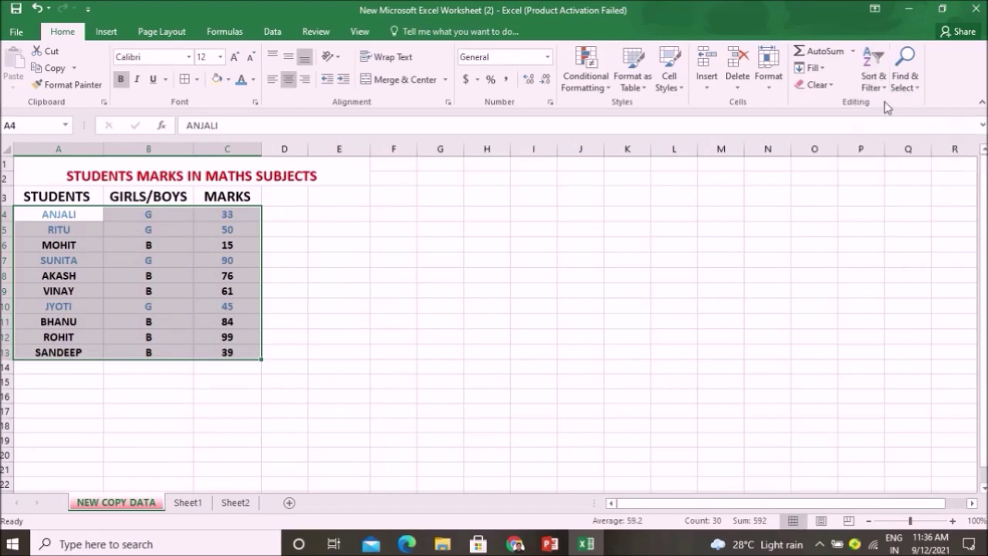
click(465, 257)
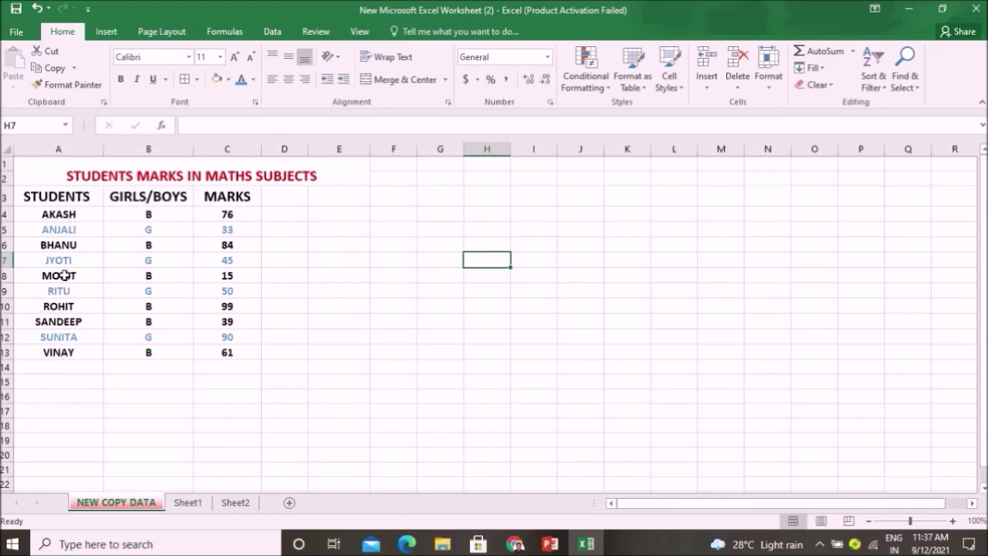
mouse_move(37, 211)
mouse_down()
mouse_move(147, 226)
mouse_move(221, 352)
mouse_up()
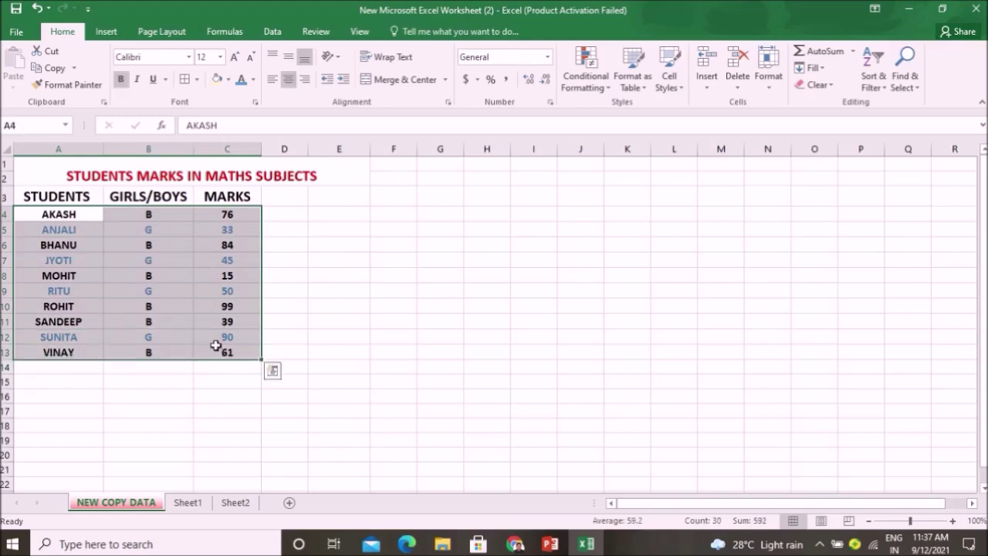
click(870, 74)
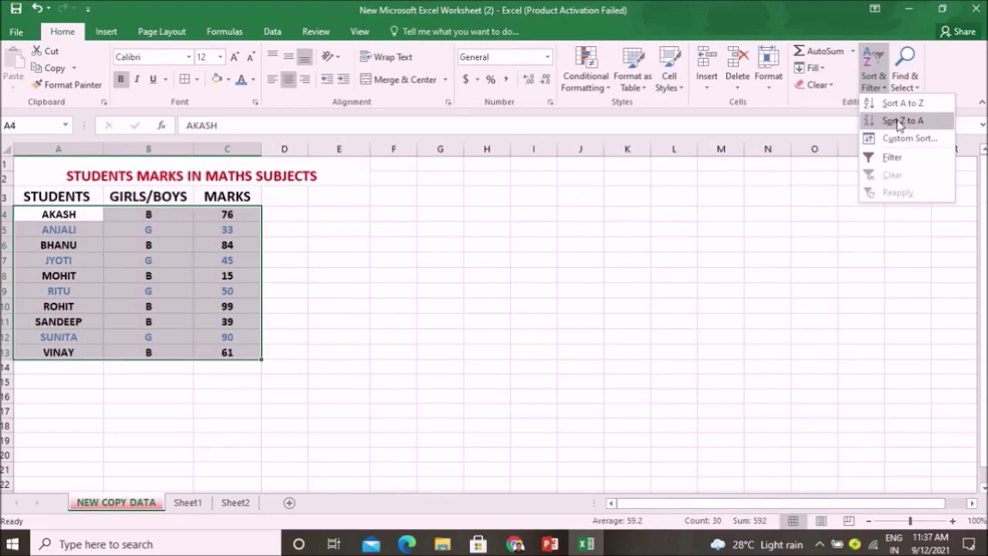
click(900, 122)
click(376, 262)
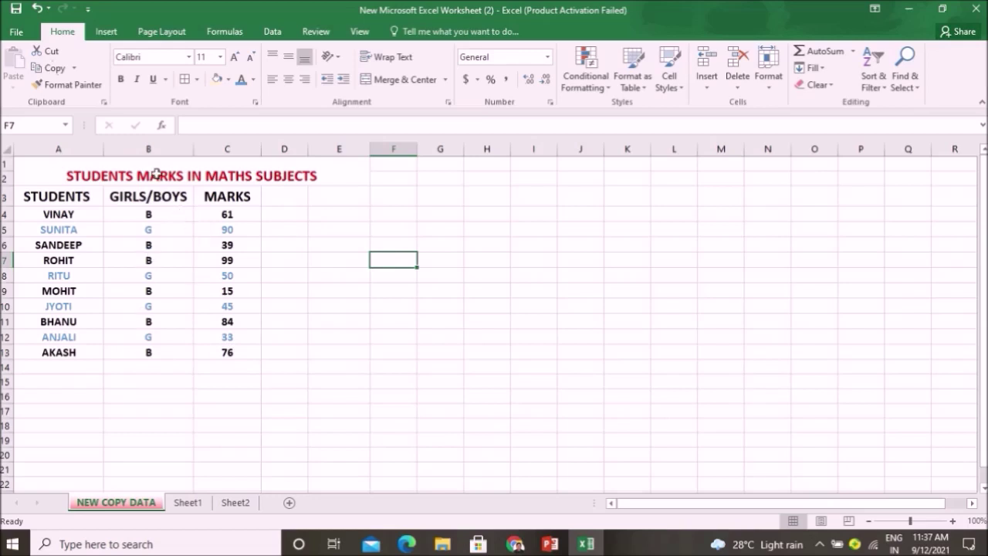
click(35, 9)
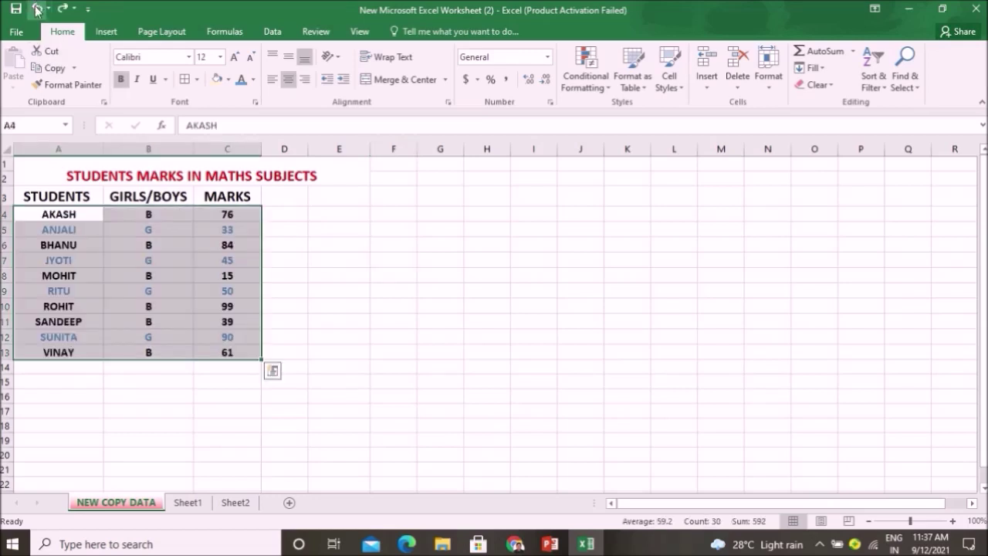
click(35, 9)
click(445, 320)
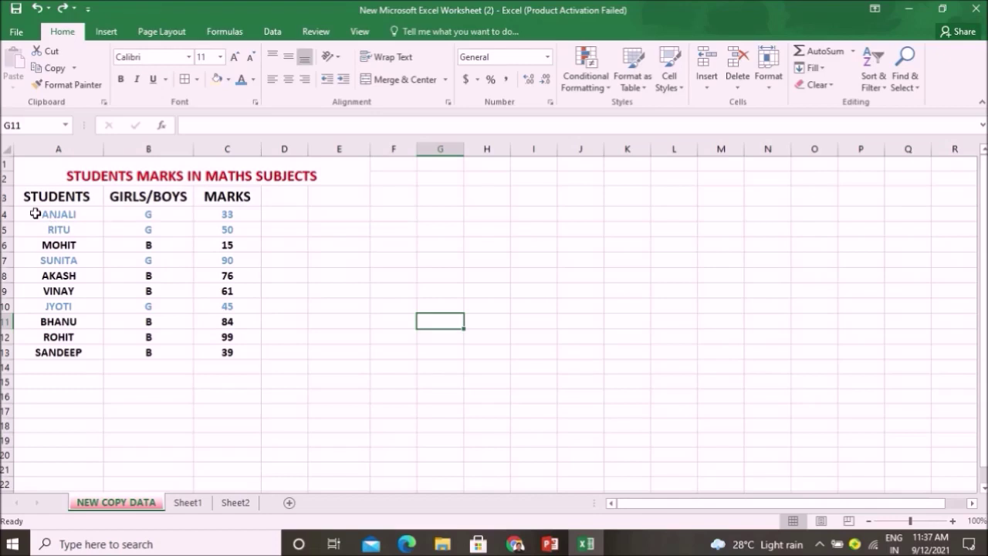
mouse_move(36, 214)
mouse_down()
mouse_move(226, 337)
mouse_move(226, 352)
mouse_up()
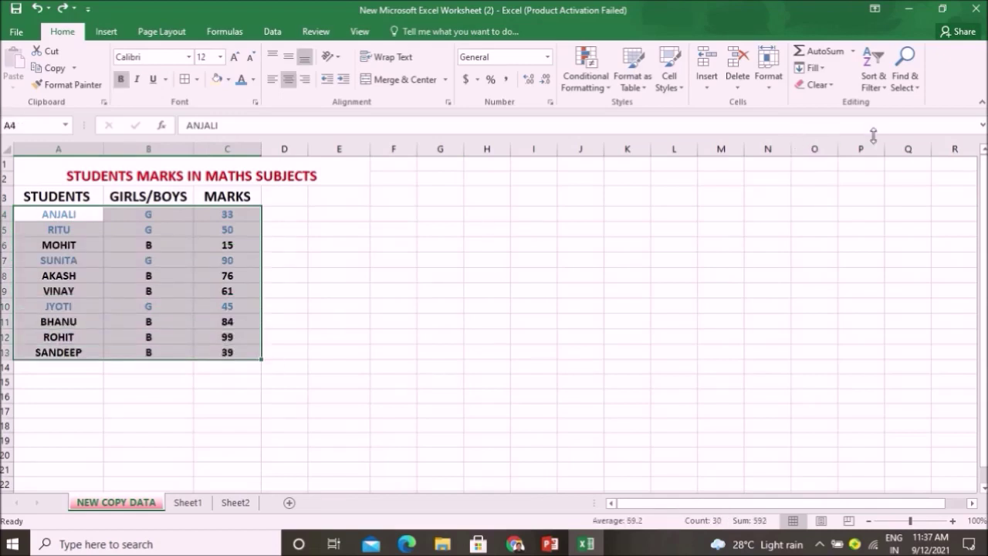
click(881, 88)
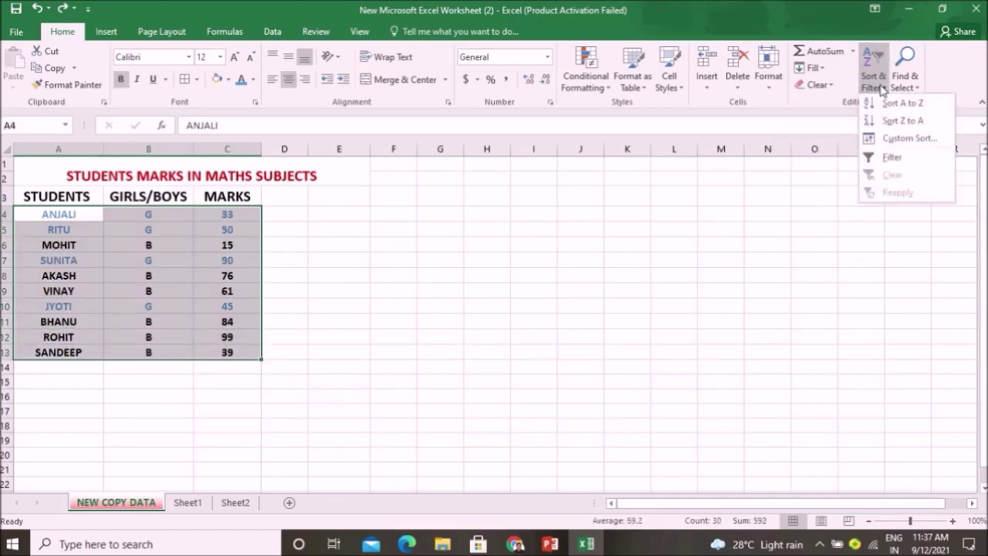
- Custom-sort the table by GIRLS/BOYS on Font Color, putting the boys' black rows first
click(900, 146)
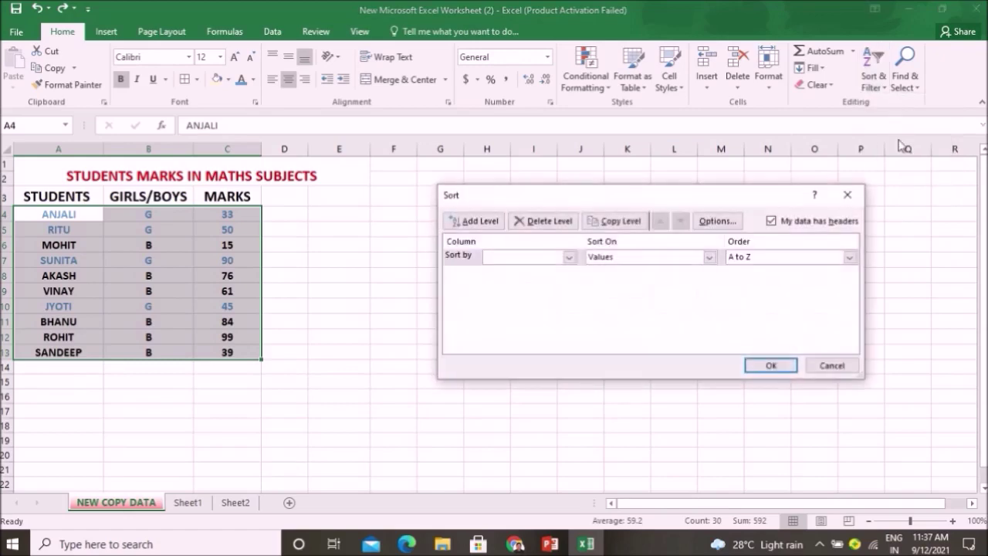
drag(635, 199, 570, 134)
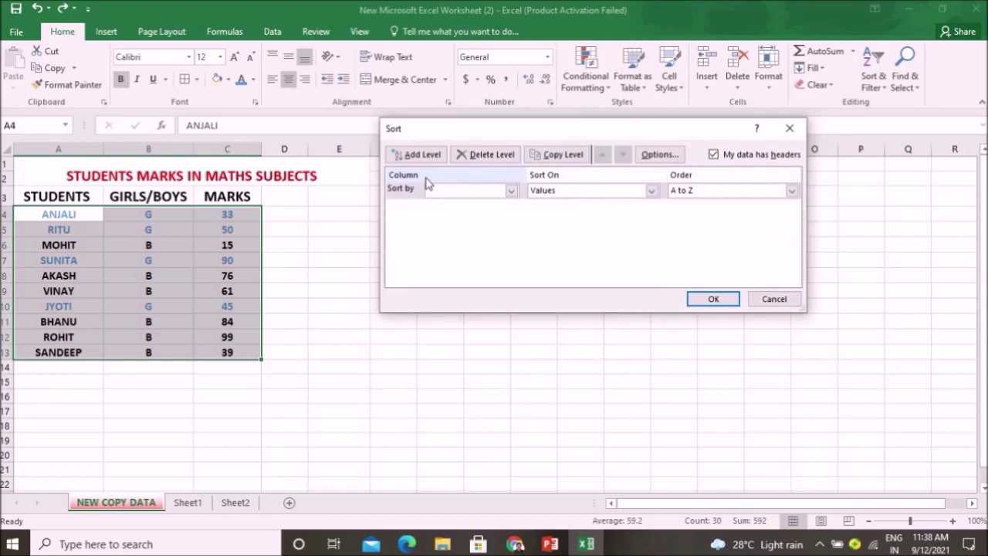
click(511, 191)
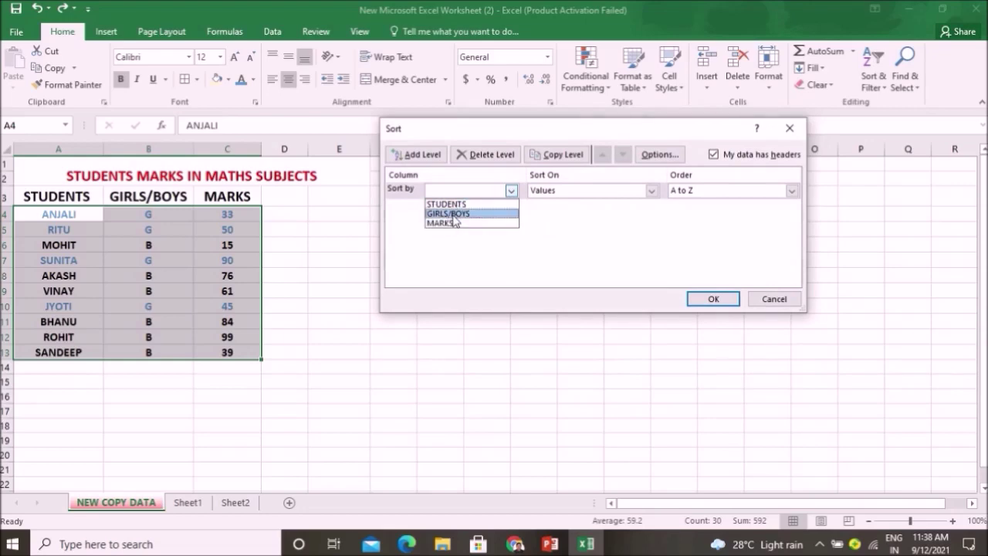
click(455, 214)
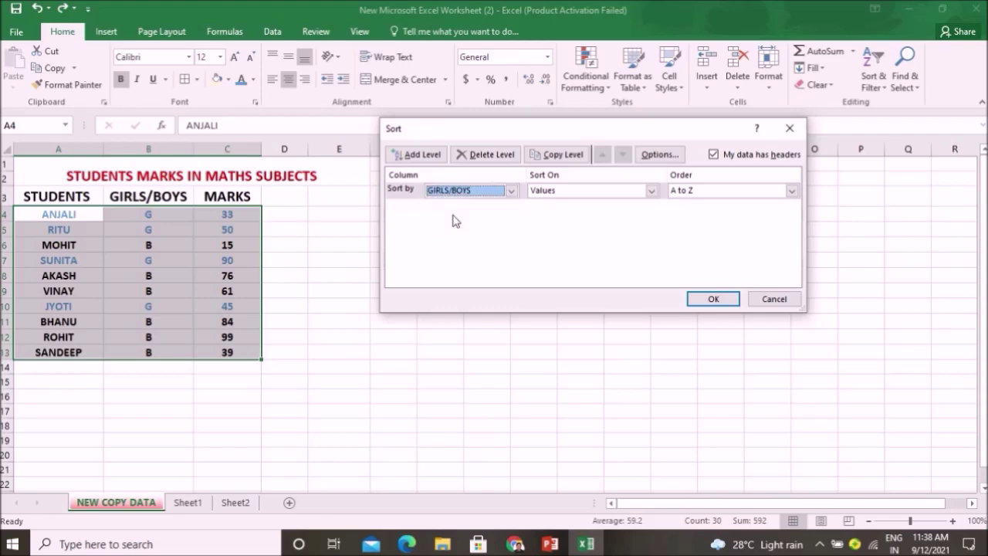
click(653, 193)
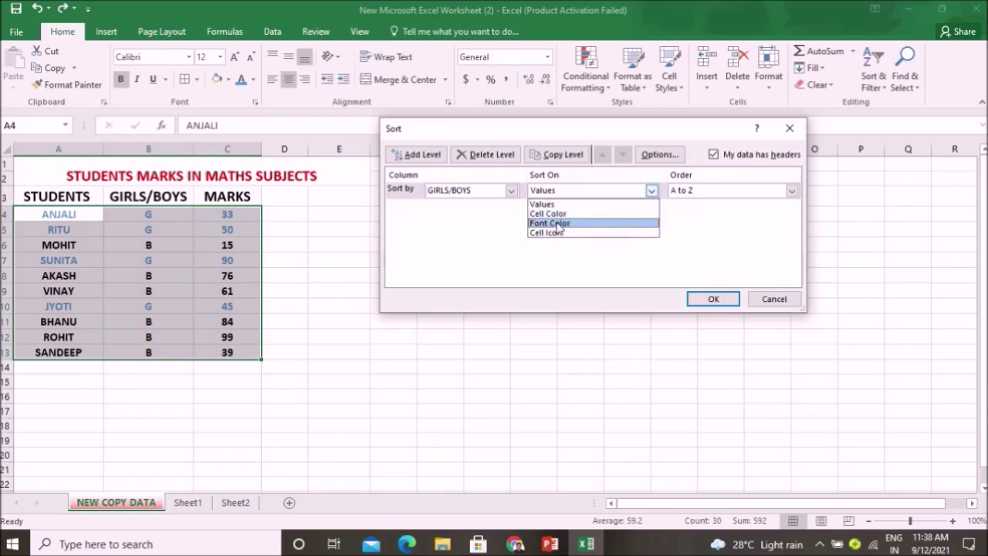
click(559, 224)
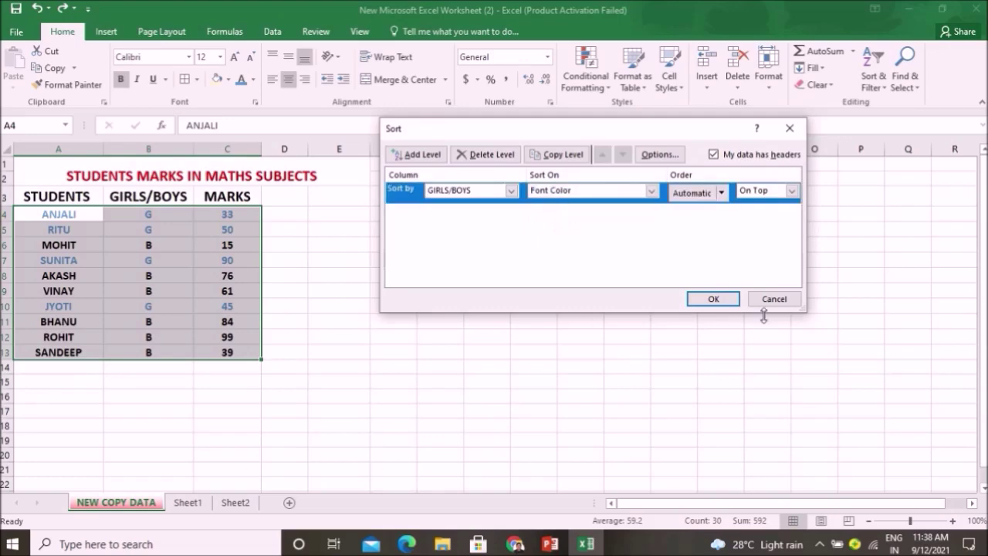
click(734, 300)
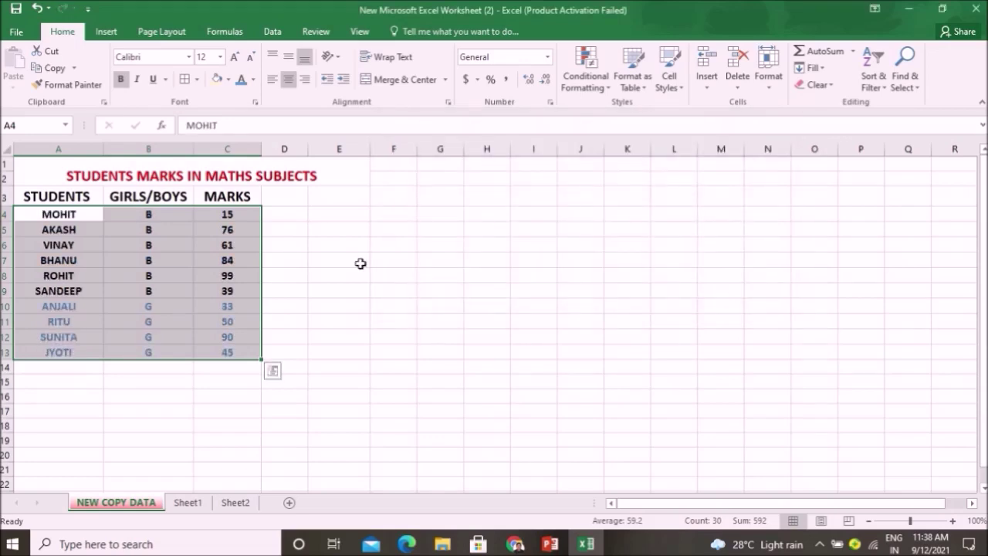
click(360, 264)
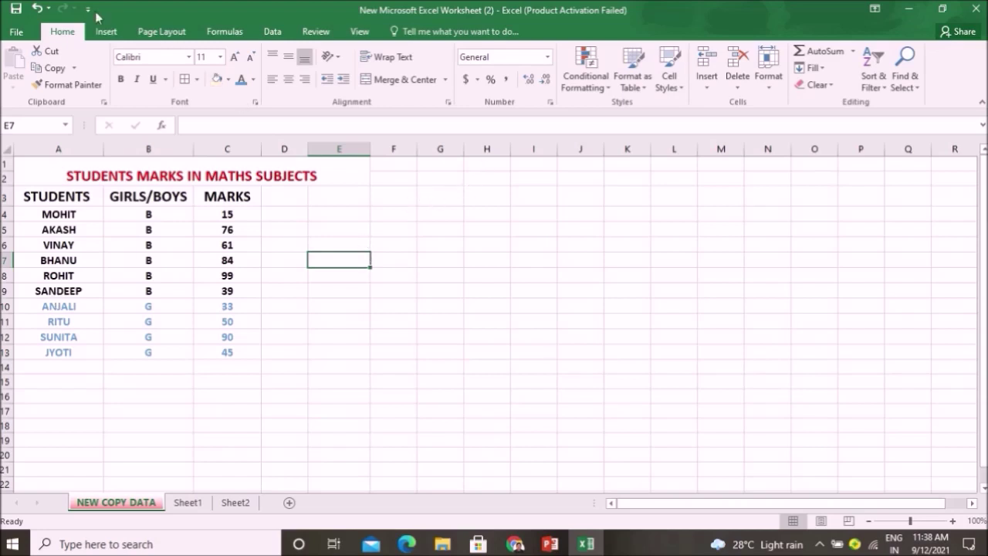
- Undo the font-colour sort and select the student data in A4:C13
click(37, 7)
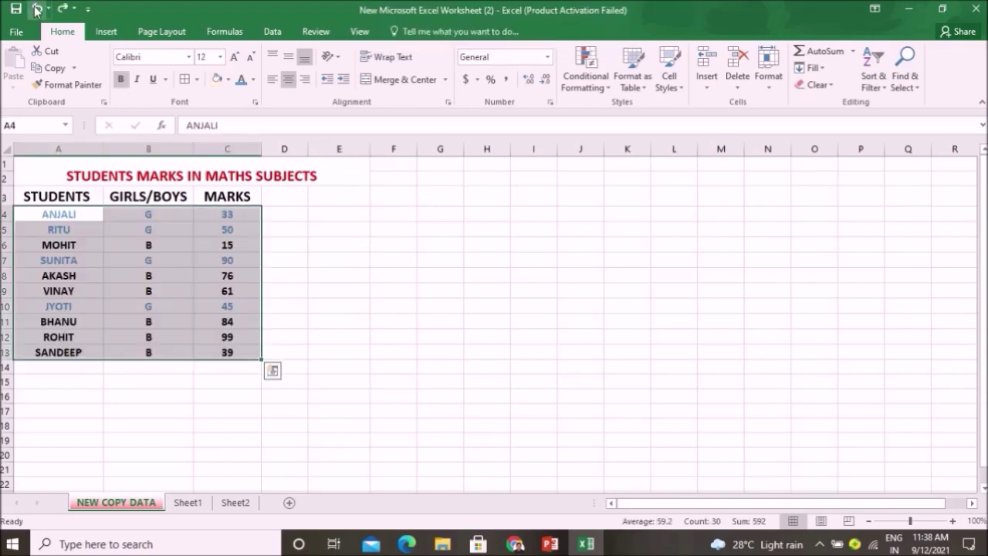
click(345, 286)
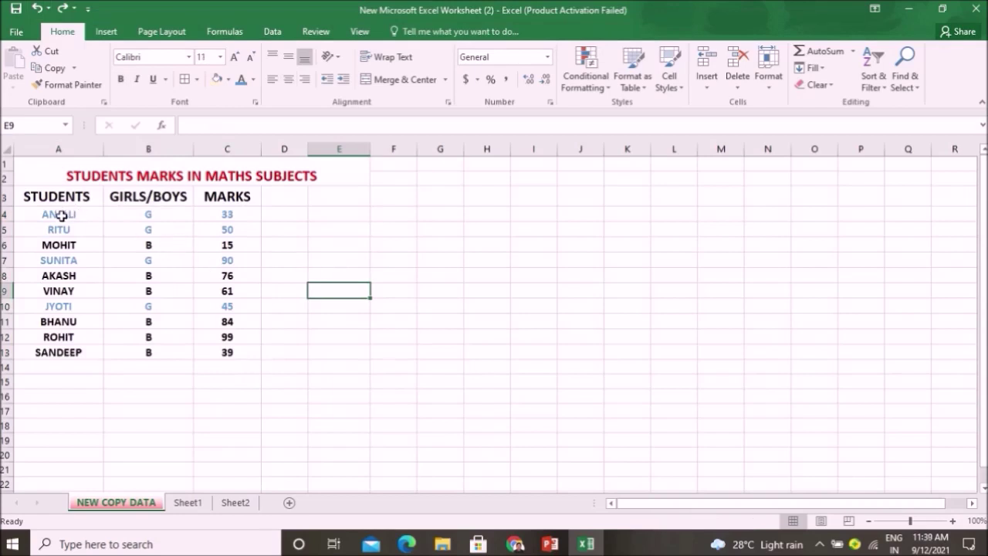
mouse_move(49, 213)
mouse_down()
mouse_move(232, 314)
mouse_move(230, 353)
mouse_up()
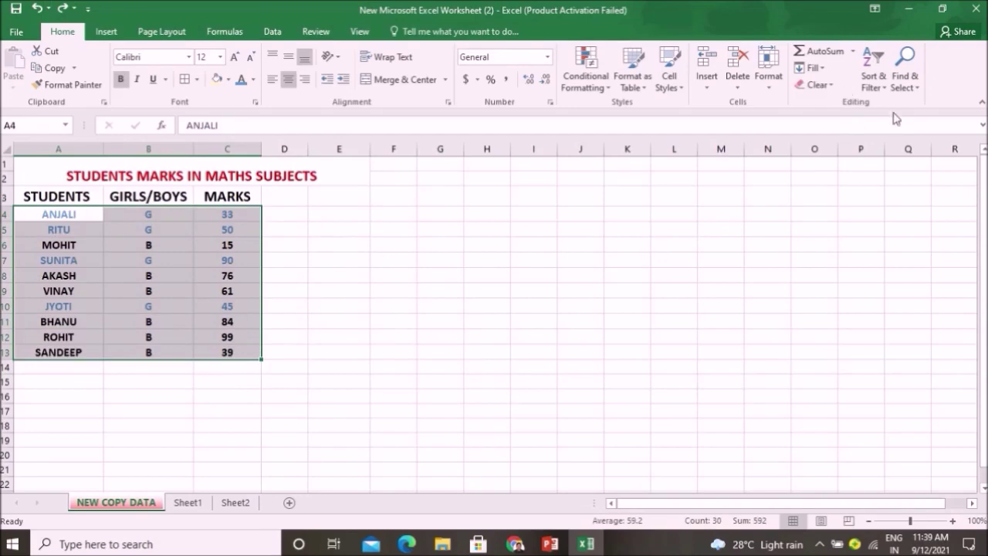
- Custom-sort A4:C13 by MARKS on Cell Values, Smallest to Largest, running from 15 to 99
click(876, 83)
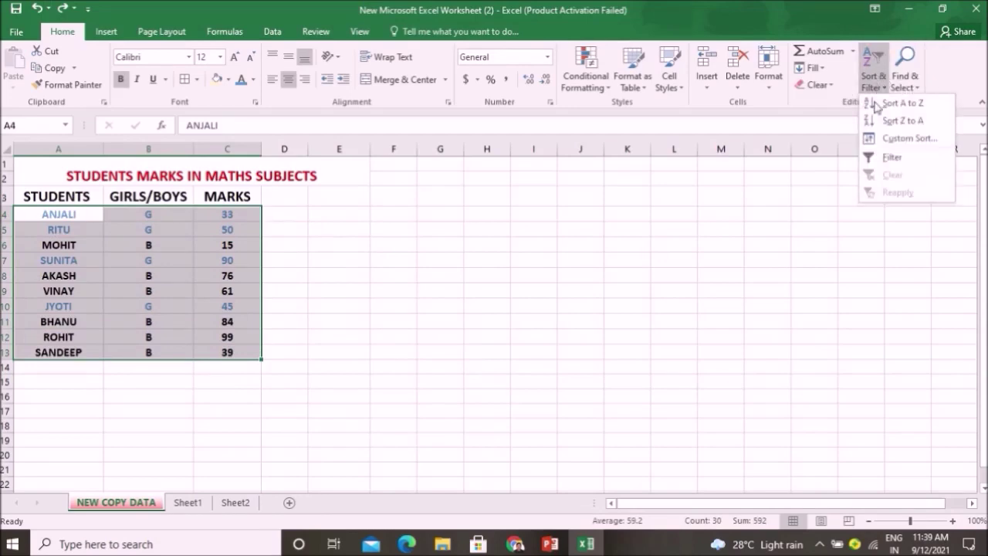
click(901, 145)
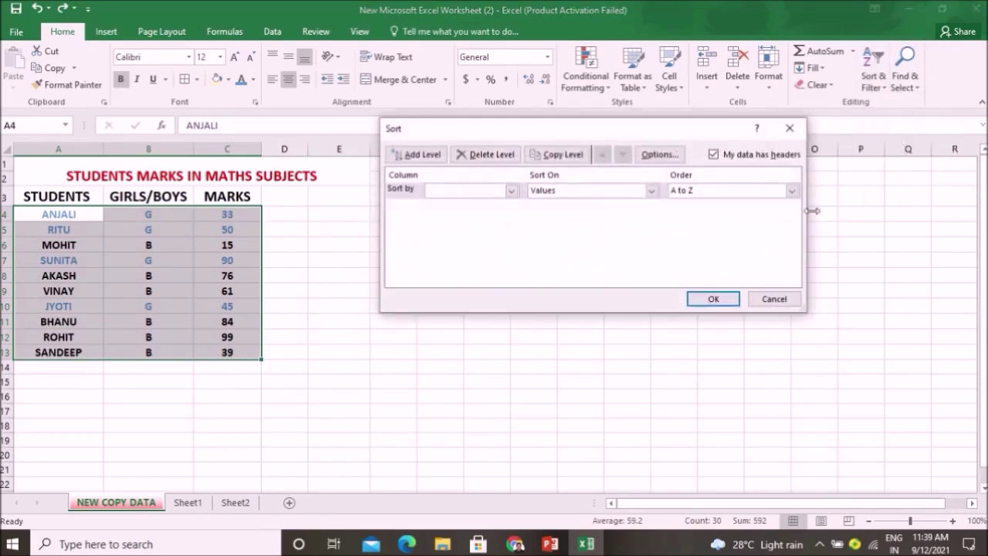
click(510, 191)
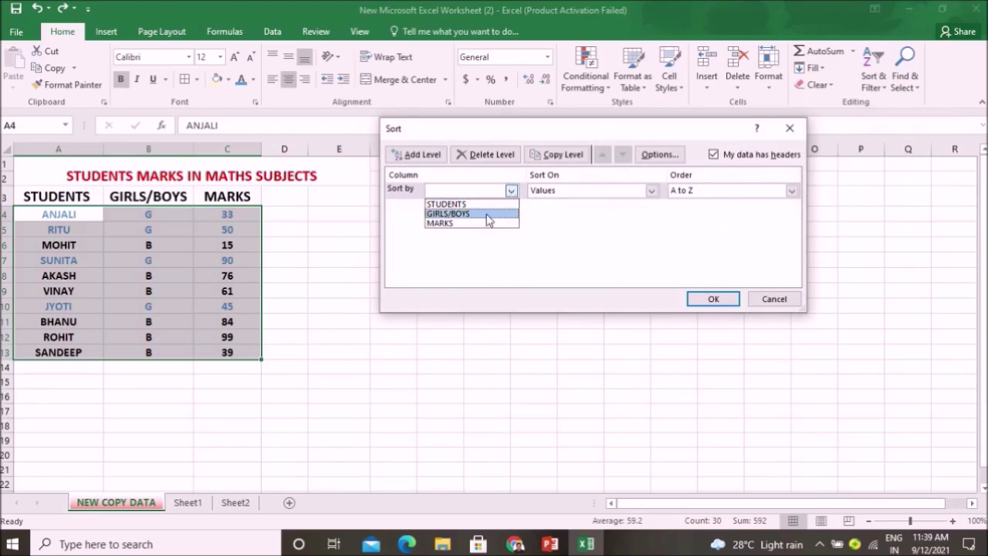
click(447, 223)
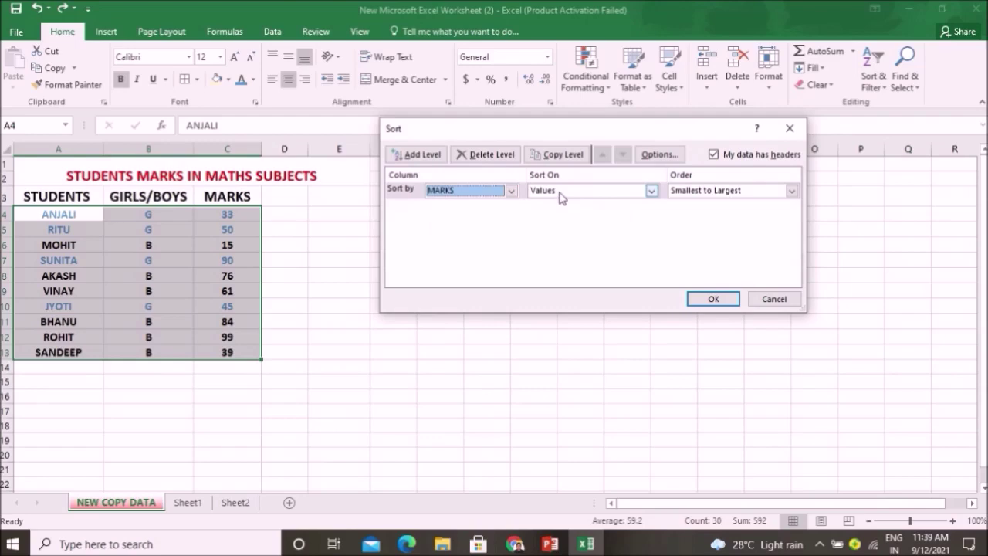
click(651, 191)
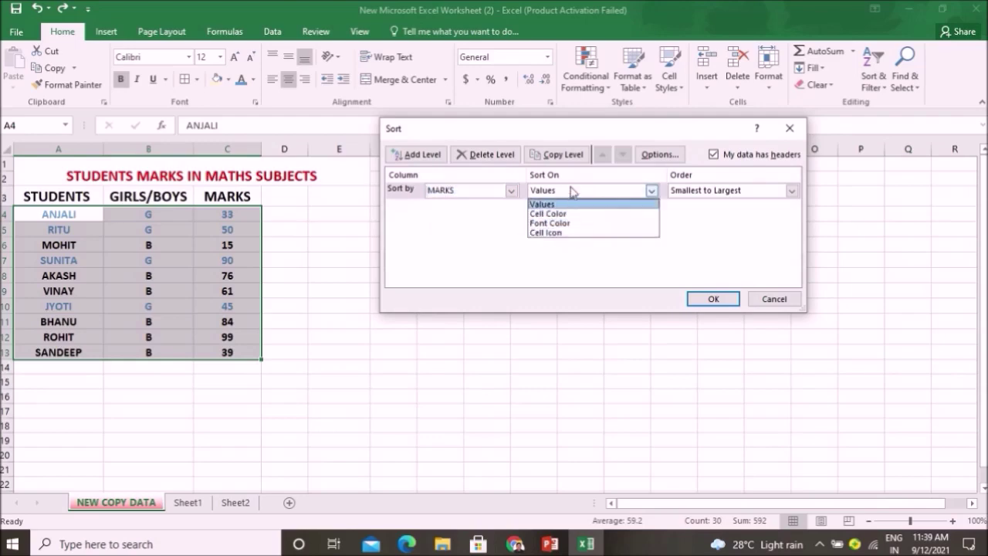
click(571, 190)
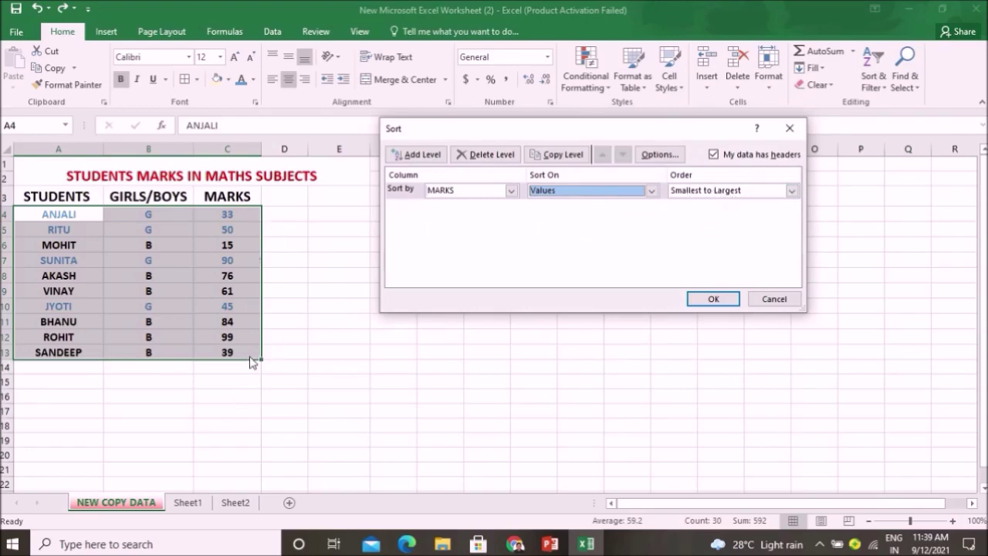
click(792, 191)
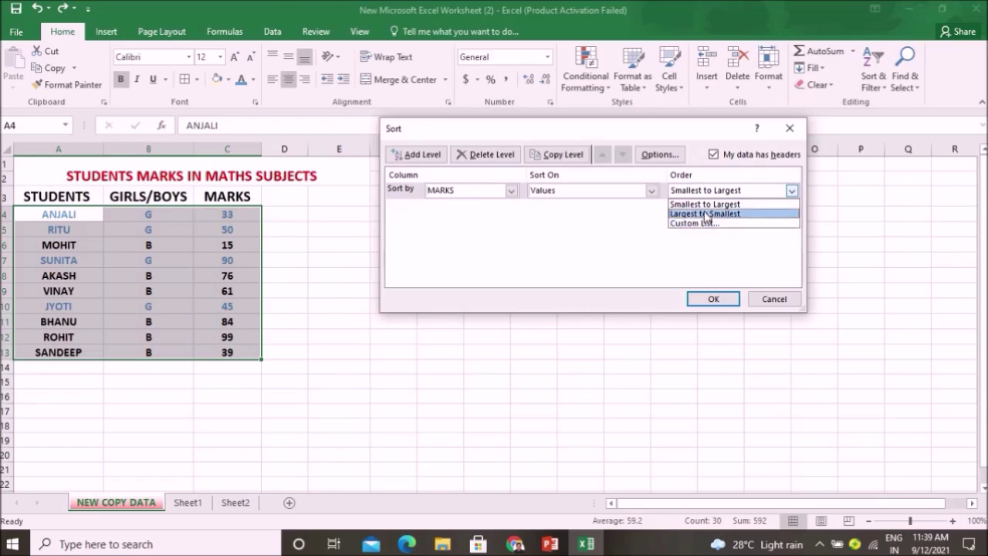
click(721, 263)
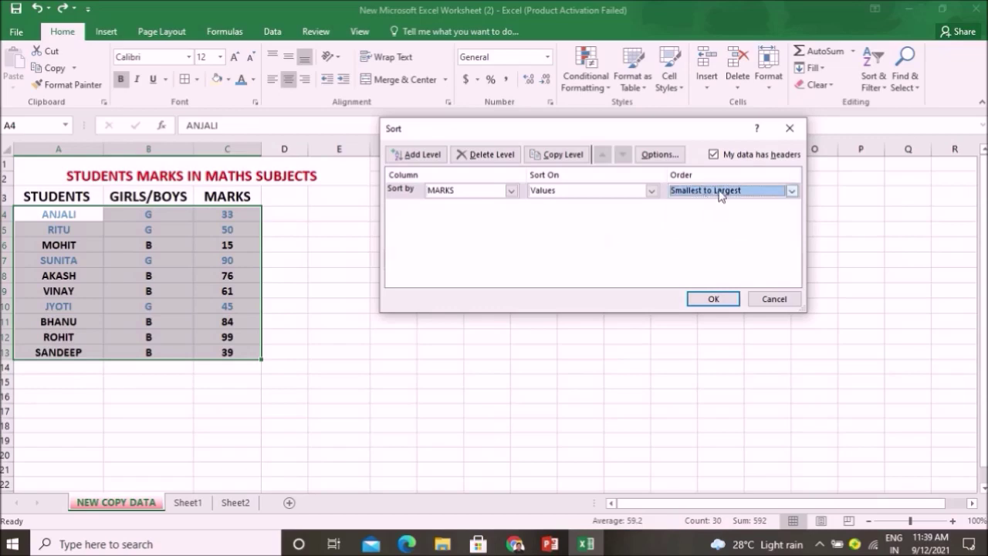
click(726, 300)
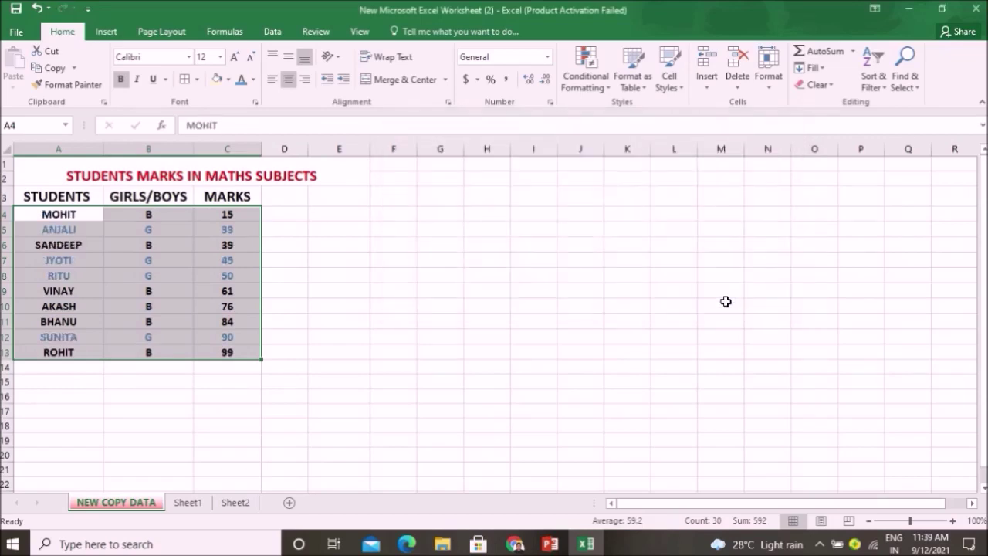
click(404, 245)
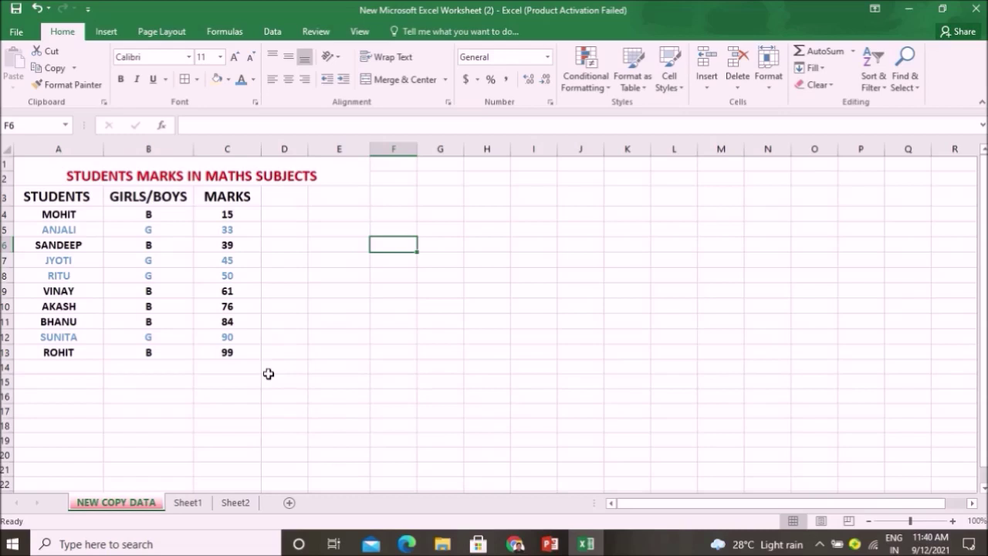
click(236, 504)
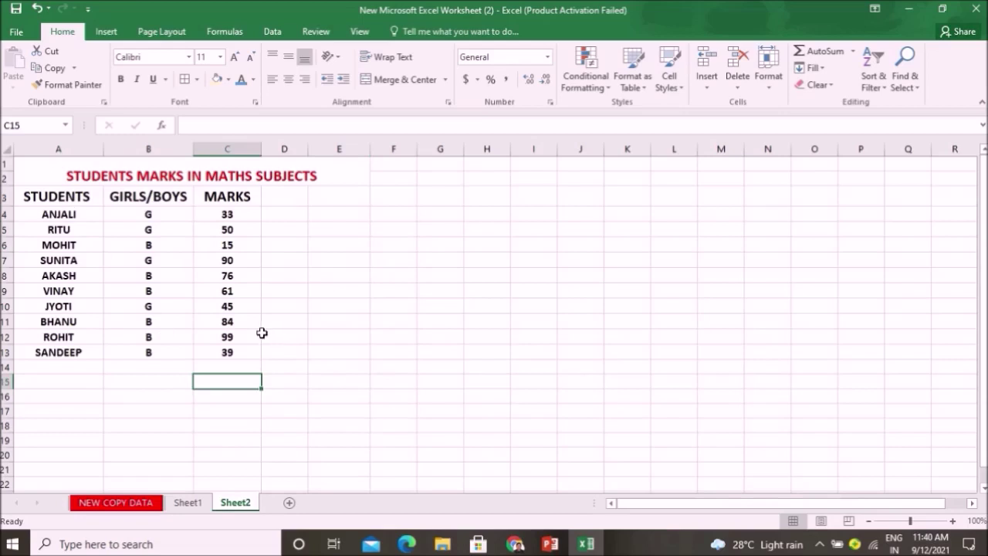
click(134, 504)
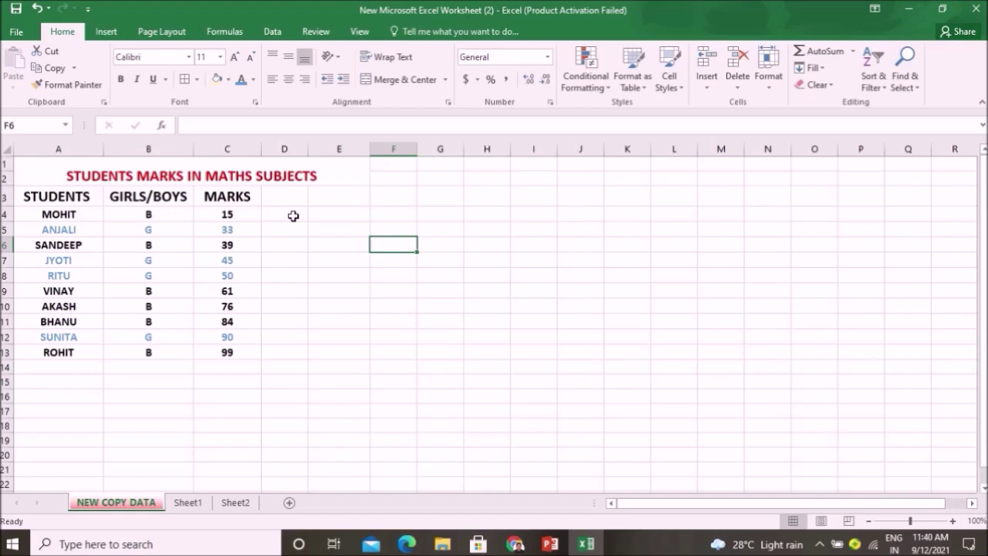
click(293, 215)
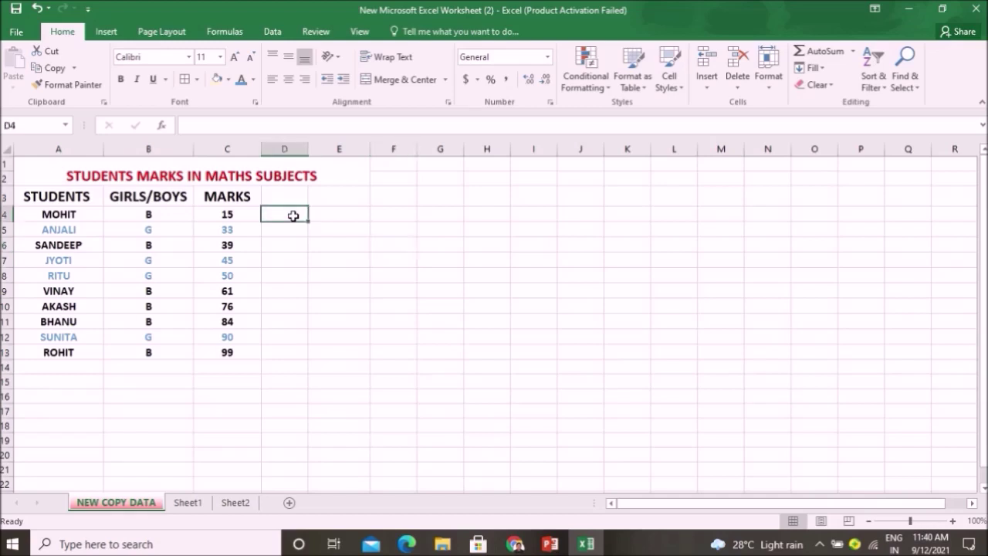
click(288, 233)
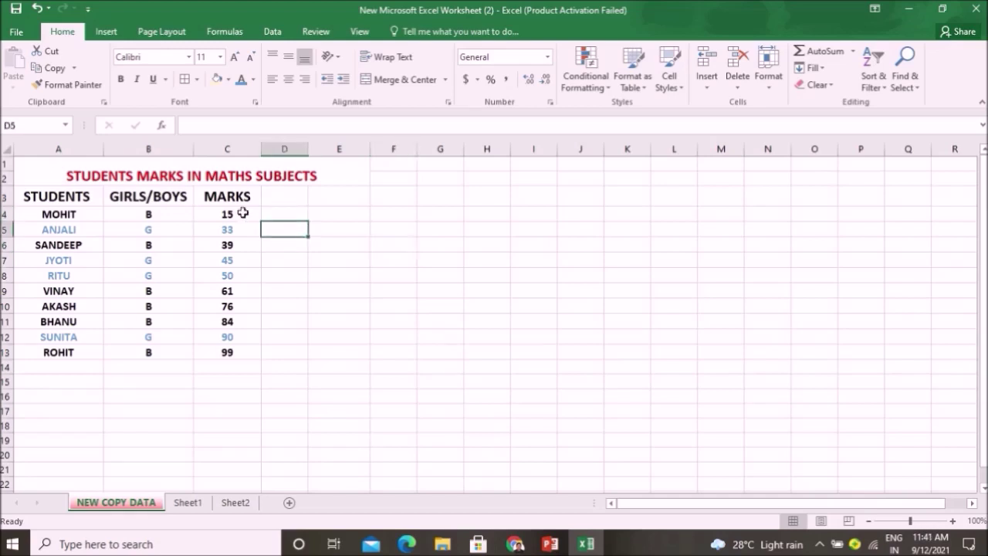
click(241, 216)
click(252, 231)
click(253, 216)
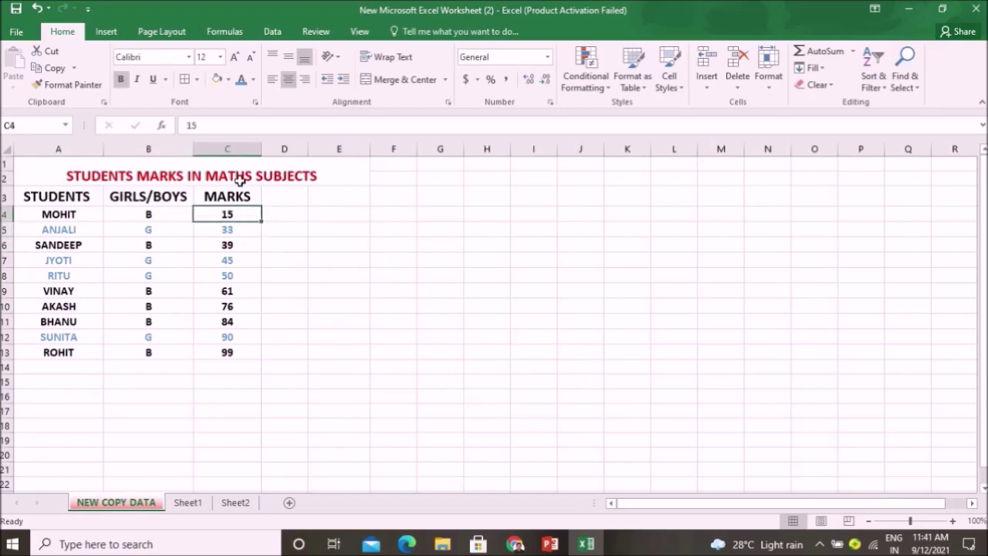
click(188, 57)
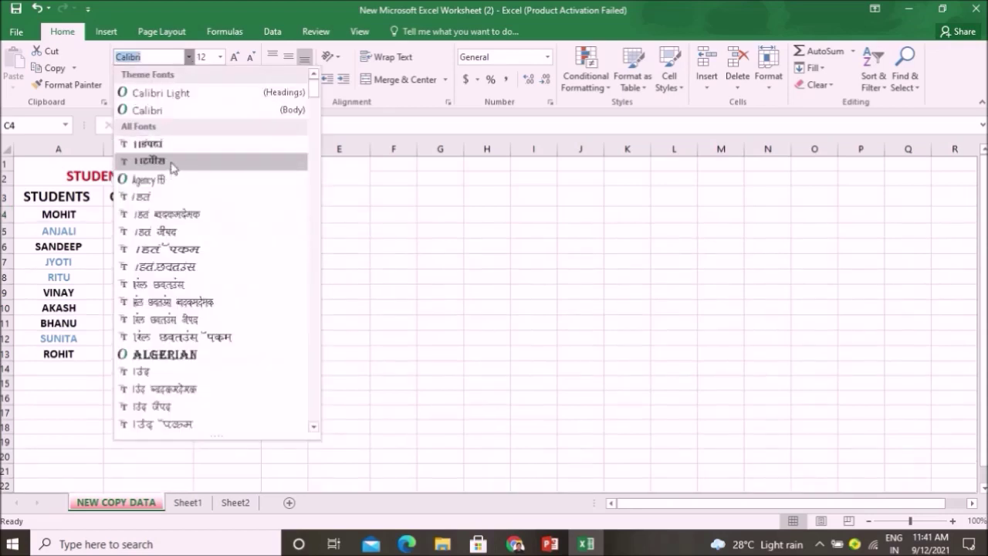
click(171, 161)
double_click(232, 216)
text(.)
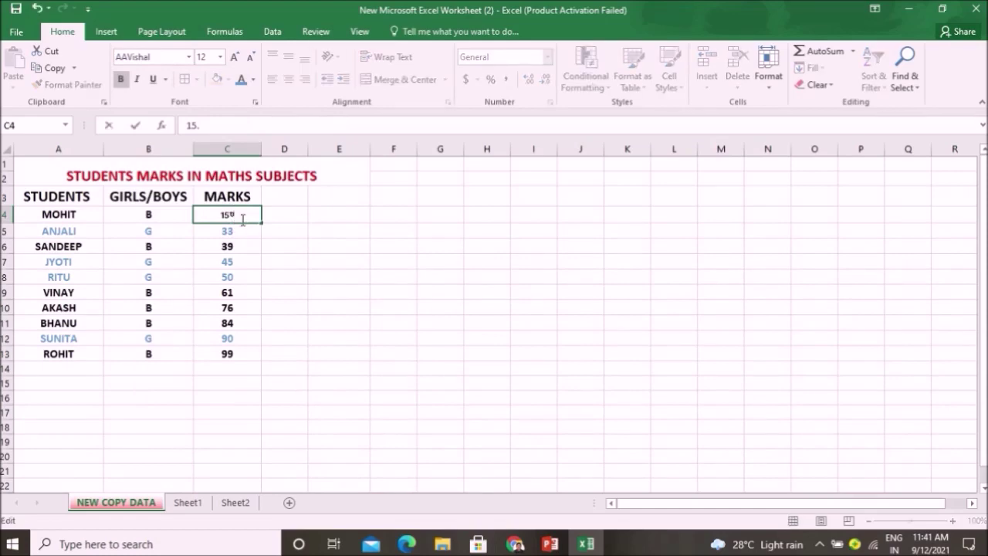
key(BackSpace)
text(-0)
click(321, 232)
click(244, 210)
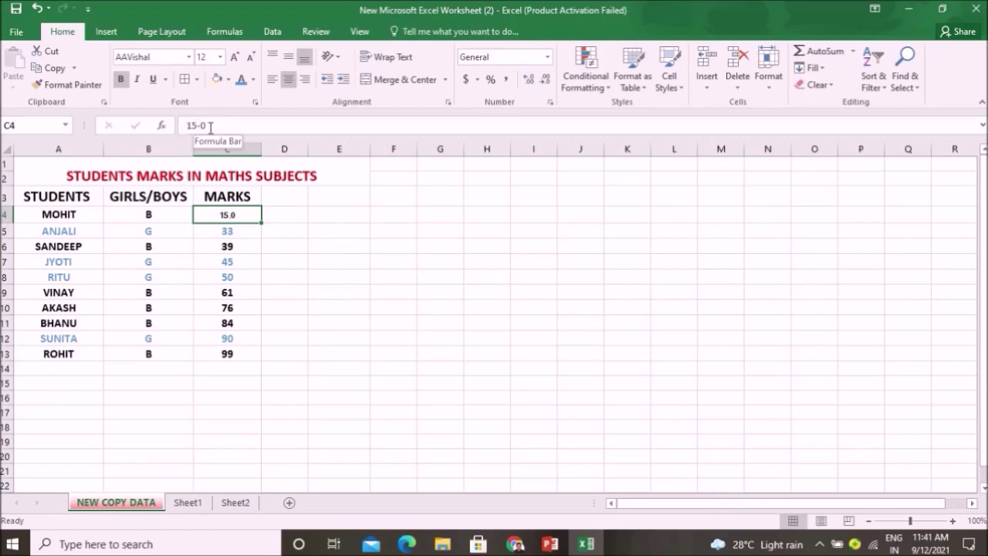
click(36, 10)
click(35, 9)
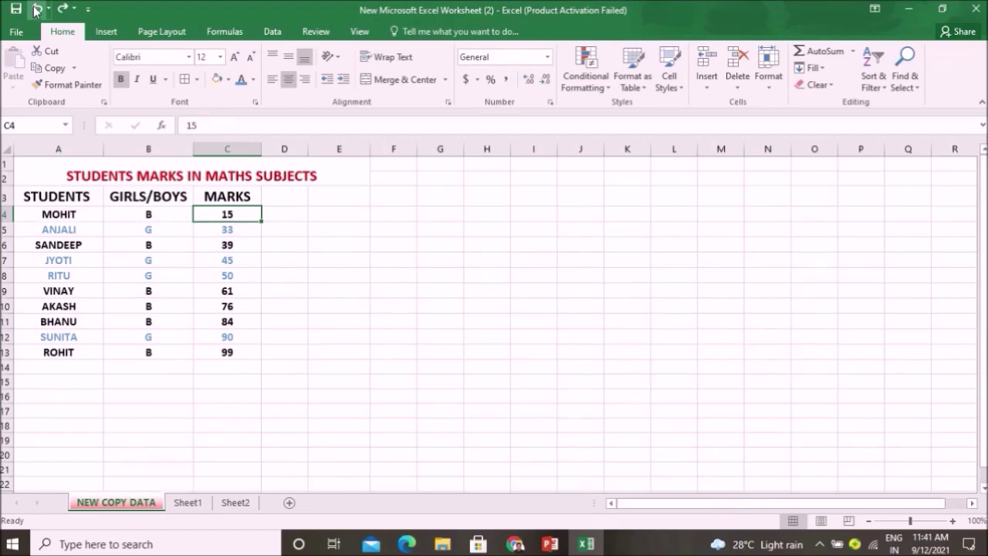
click(324, 276)
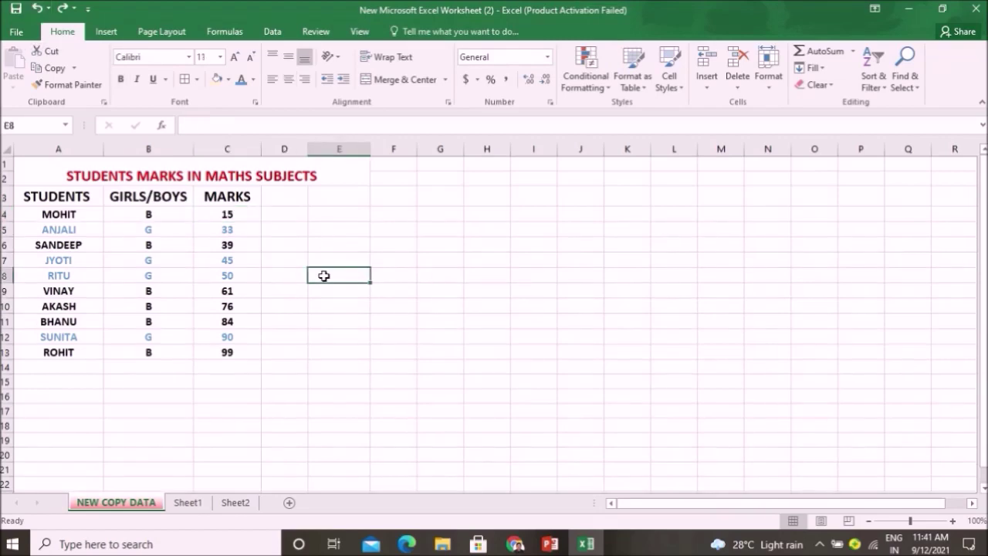